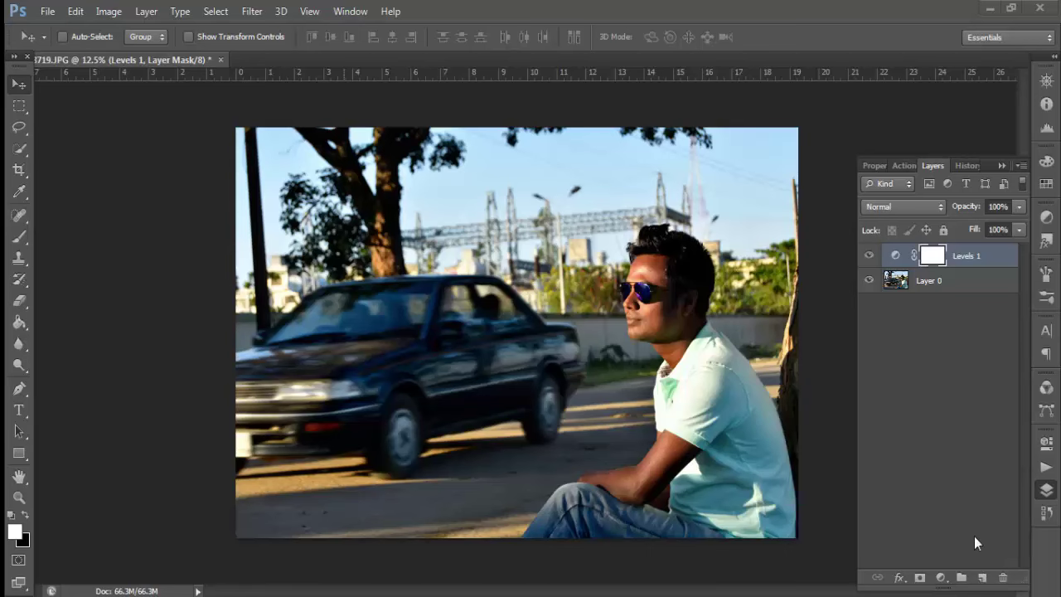
Add Layer 1 above Levels 1, fill it with 50% Gray and blend it in Soft Light
{"action": "left_click", "coordinate": [982, 577]}
{"action": "key", "text": "shift+BackSpace"}
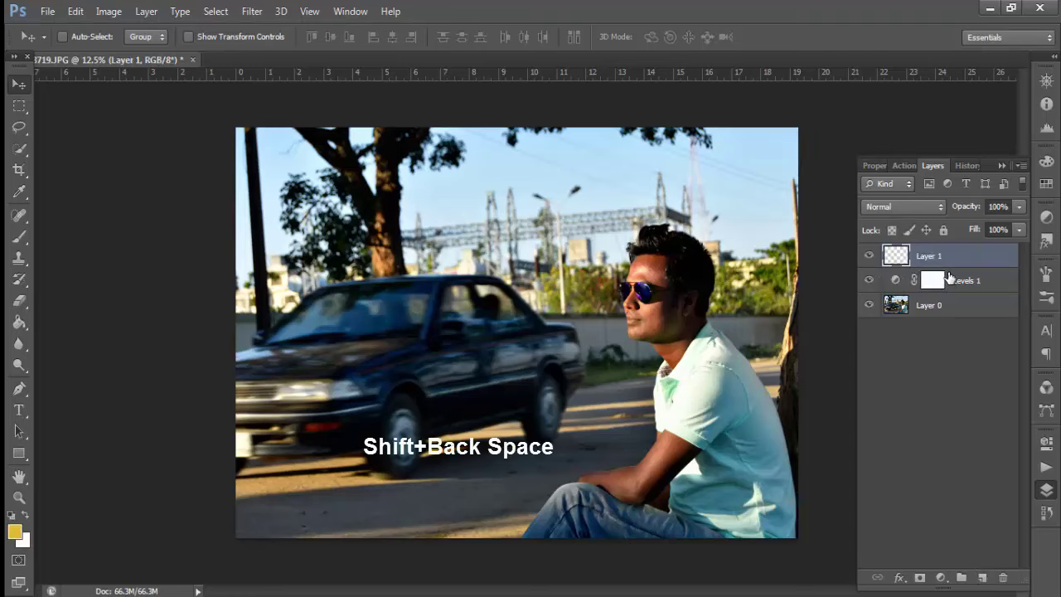
{"action": "key", "text": "i"}
{"action": "key", "text": "shift+BackSpace"}
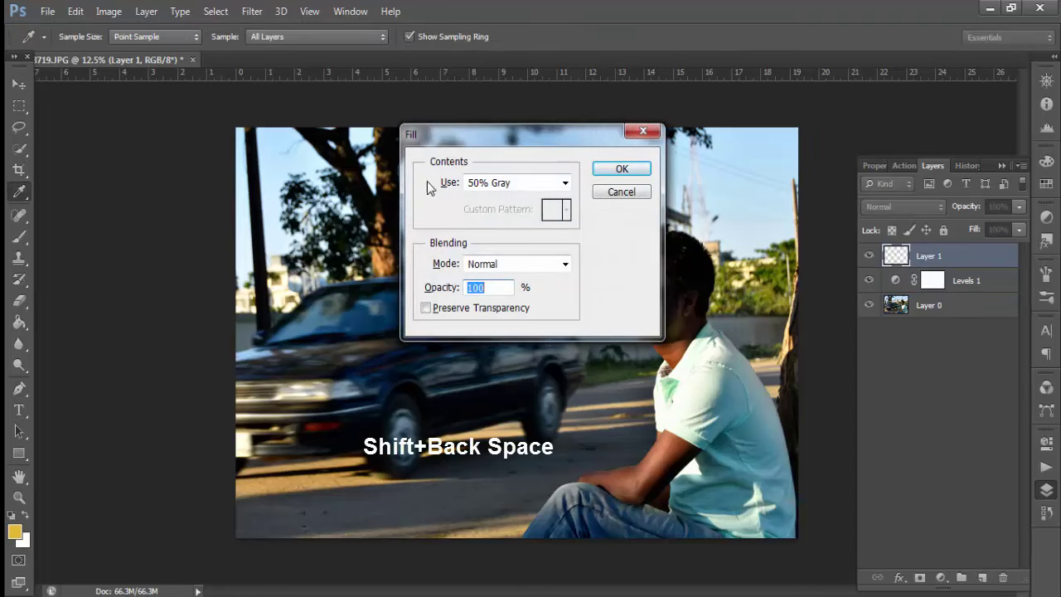
{"action": "left_click", "coordinate": [509, 186]}
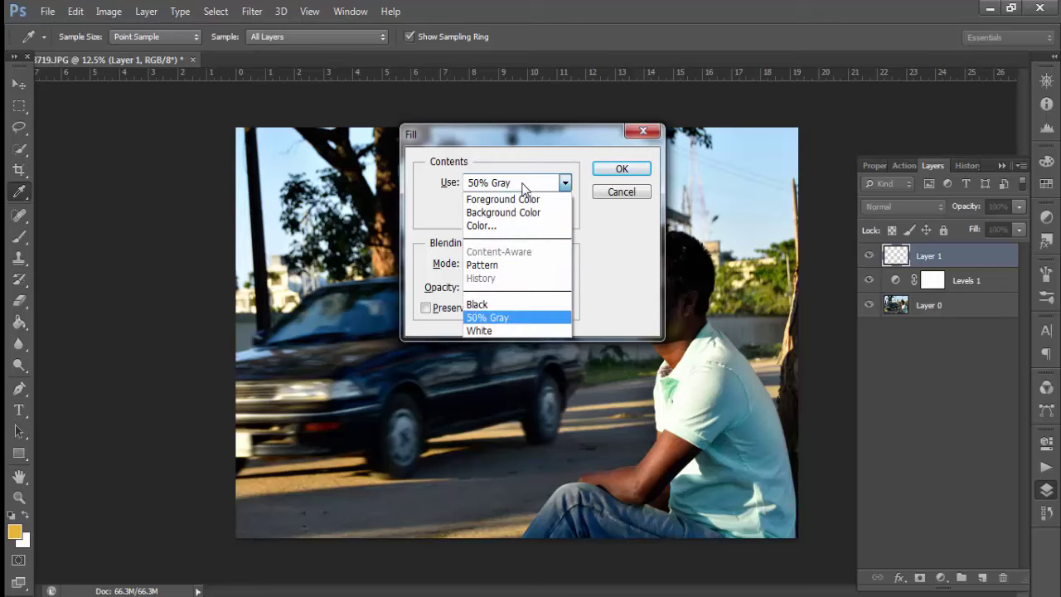
{"action": "left_click", "coordinate": [496, 324]}
{"action": "left_click", "coordinate": [620, 170]}
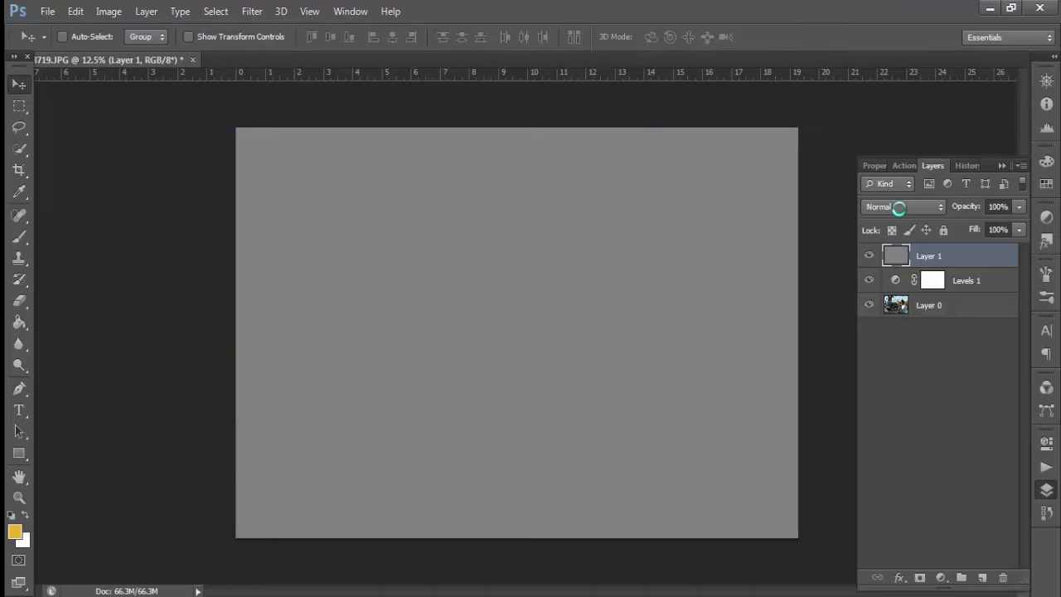
{"action": "left_click", "coordinate": [899, 209]}
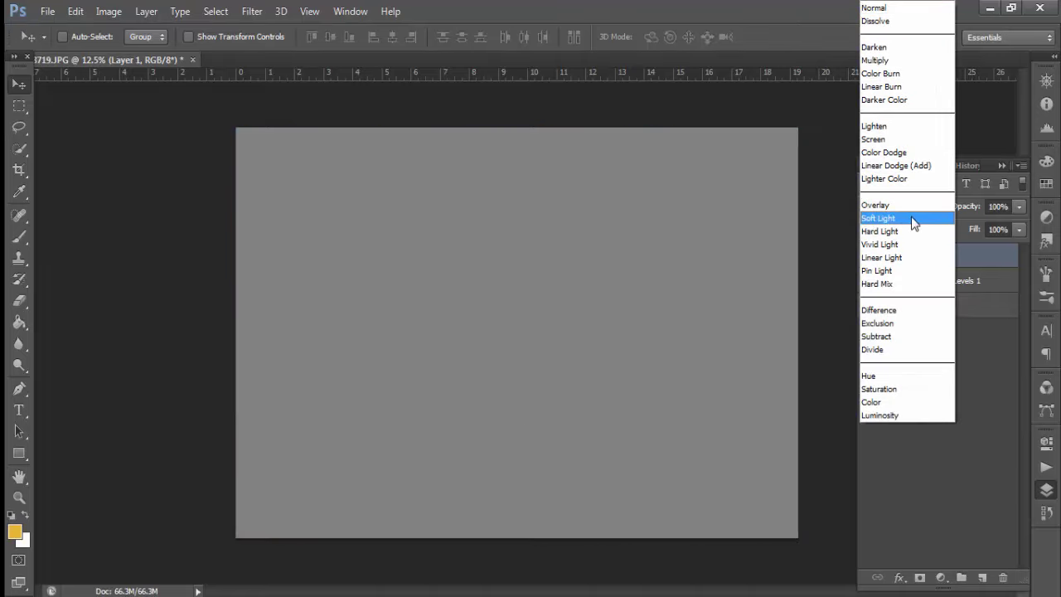
{"action": "left_click", "coordinate": [911, 219]}
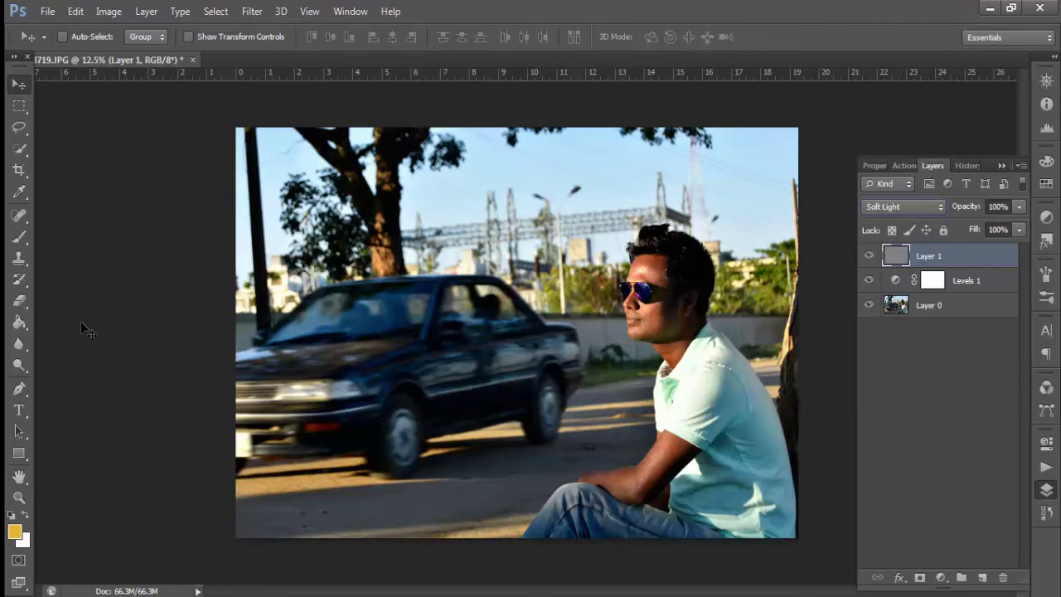
Set up the Dodge tool at Midtones, 8% exposure, zoomed in on the face
{"action": "left_click", "coordinate": [19, 364]}
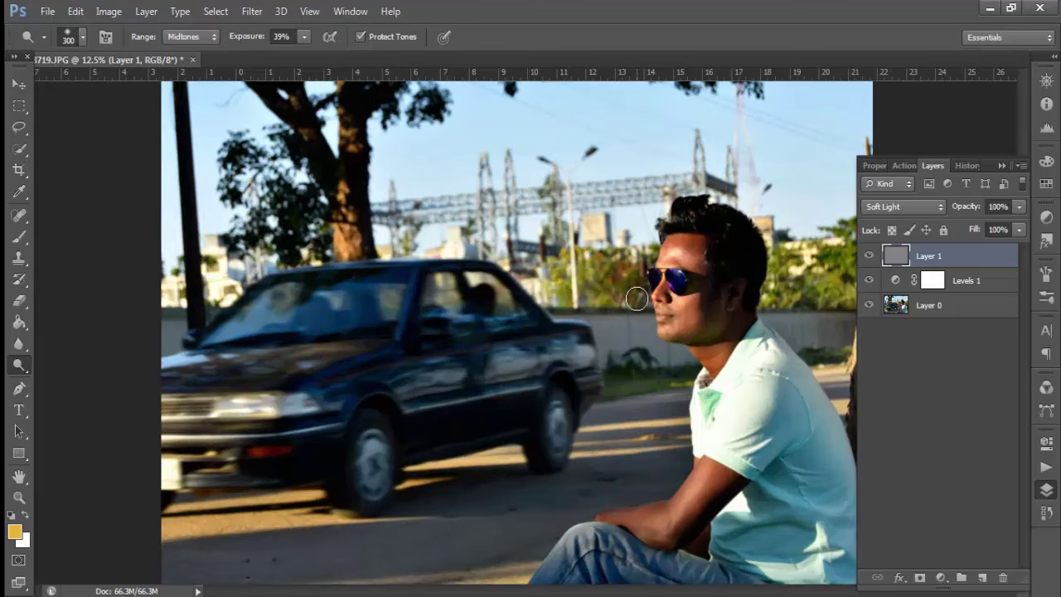
{"action": "key", "text": "ctrl+plus"}
{"action": "key", "text": "ctrl+plus"}
{"action": "key", "text": "ctrl+plus"}
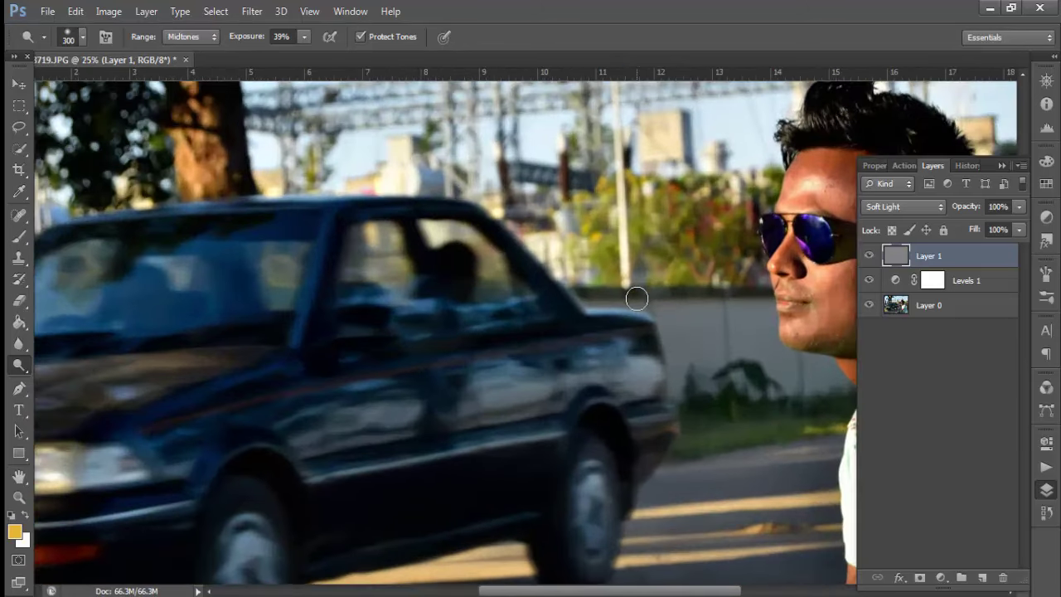
{"action": "key", "text": "ctrl+plus"}
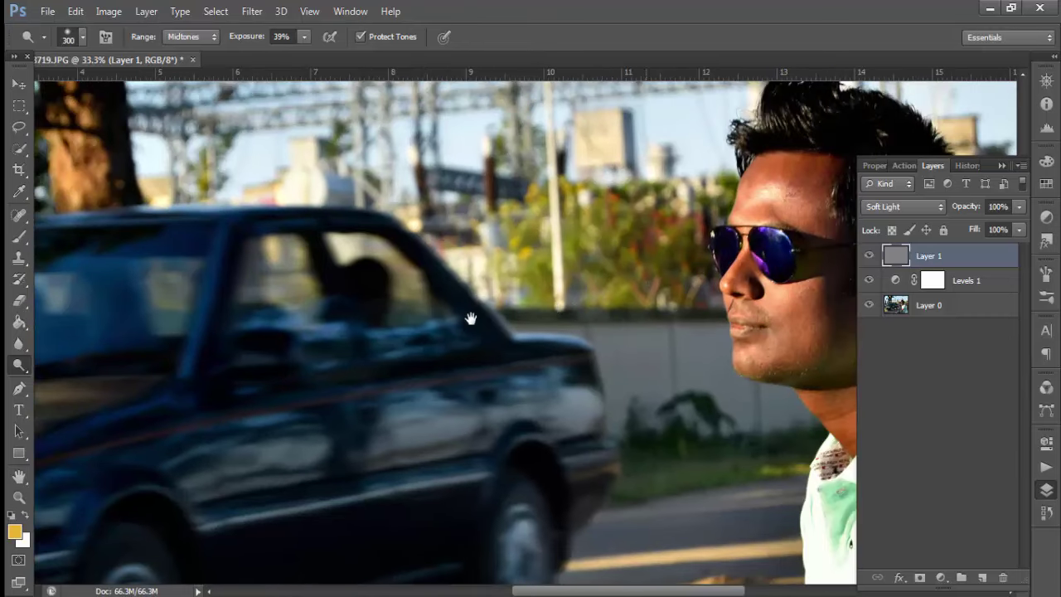
{"action": "left_click_drag", "start_coordinate": [470, 318], "coordinate": [229, 368]}
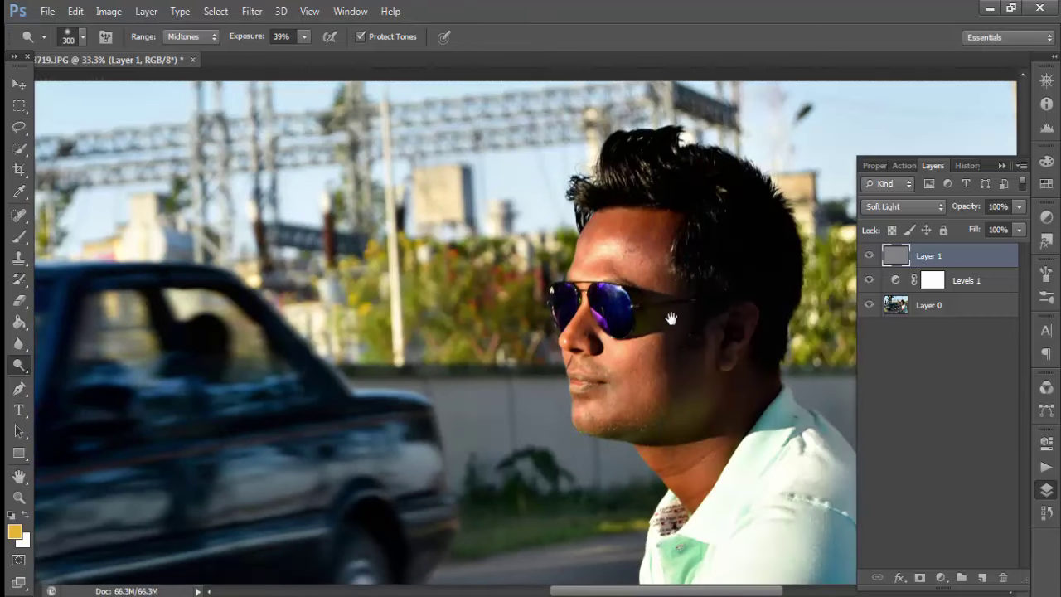
{"action": "left_click", "coordinate": [303, 37]}
{"action": "left_click_drag", "start_coordinate": [281, 57], "coordinate": [279, 56]}
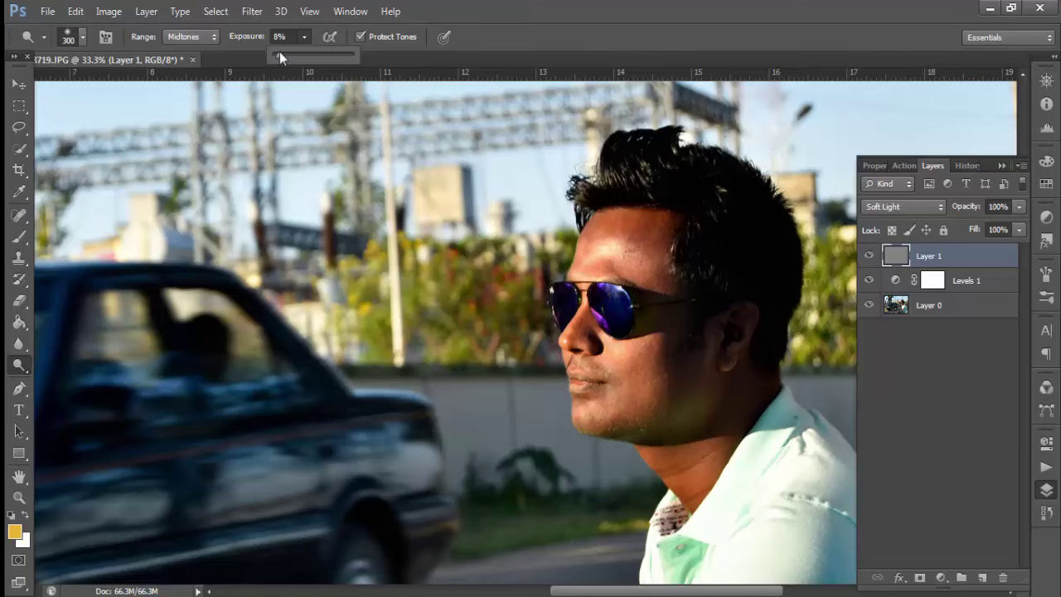
{"action": "key", "text": "bracketleft"}
Dodge the chin, the cheek below the nose, the skin near the nose and the forehead
{"action": "left_click_drag", "start_coordinate": [638, 348], "coordinate": [634, 367]}
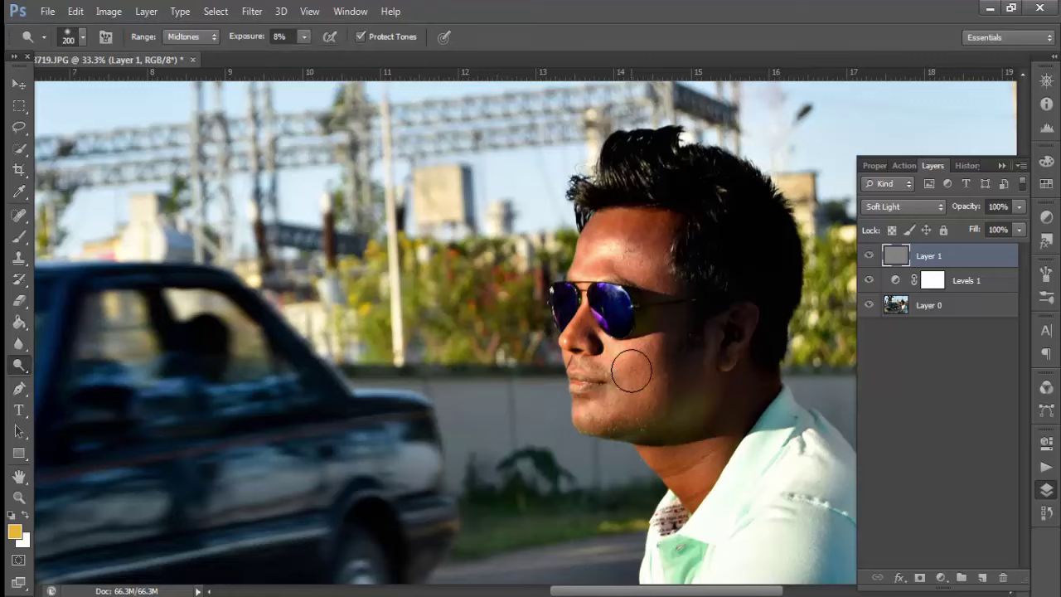
{"action": "key", "text": "bracketleft"}
{"action": "key", "text": "bracketleft"}
{"action": "key", "text": "bracketleft"}
{"action": "left_click_drag", "start_coordinate": [619, 408], "coordinate": [595, 361]}
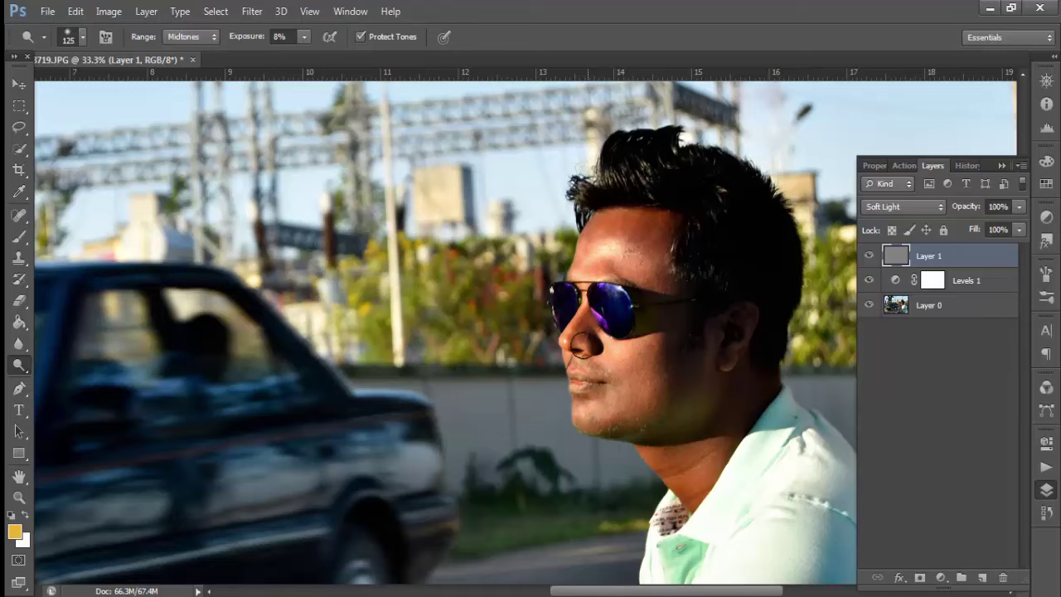
{"action": "left_click_drag", "start_coordinate": [581, 324], "coordinate": [595, 257]}
{"action": "key", "text": "bracketleft"}
{"action": "key", "text": "bracketright"}
{"action": "key", "text": "bracketright"}
{"action": "left_click_drag", "start_coordinate": [600, 237], "coordinate": [648, 263]}
Dodge the lower cheeks and the neck down to the collar, then zoom in on the arm
{"action": "left_click_drag", "start_coordinate": [643, 358], "coordinate": [644, 398]}
{"action": "key", "text": "bracketleft"}
{"action": "mouse_move", "coordinate": [681, 485]}
{"action": "left_mouse_down"}
{"action": "mouse_move", "coordinate": [716, 467]}
{"action": "mouse_move", "coordinate": [703, 412]}
{"action": "left_mouse_up"}
{"action": "left_click_drag", "start_coordinate": [666, 317], "coordinate": [680, 342]}
{"action": "left_click_drag", "start_coordinate": [672, 381], "coordinate": [696, 358]}
{"action": "mouse_move", "coordinate": [760, 395]}
{"action": "left_mouse_down"}
{"action": "mouse_move", "coordinate": [701, 453]}
{"action": "mouse_move", "coordinate": [675, 177]}
{"action": "left_mouse_up"}
{"action": "left_click_drag", "start_coordinate": [666, 432], "coordinate": [665, 345]}
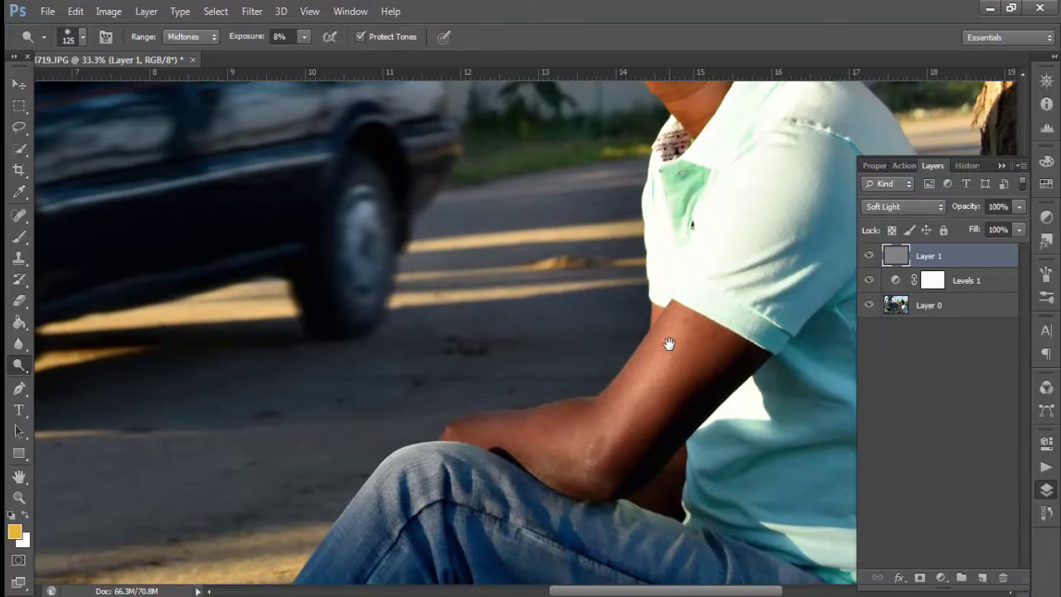
{"action": "key", "text": "ctrl+plus"}
{"action": "key", "text": "ctrl+plus"}
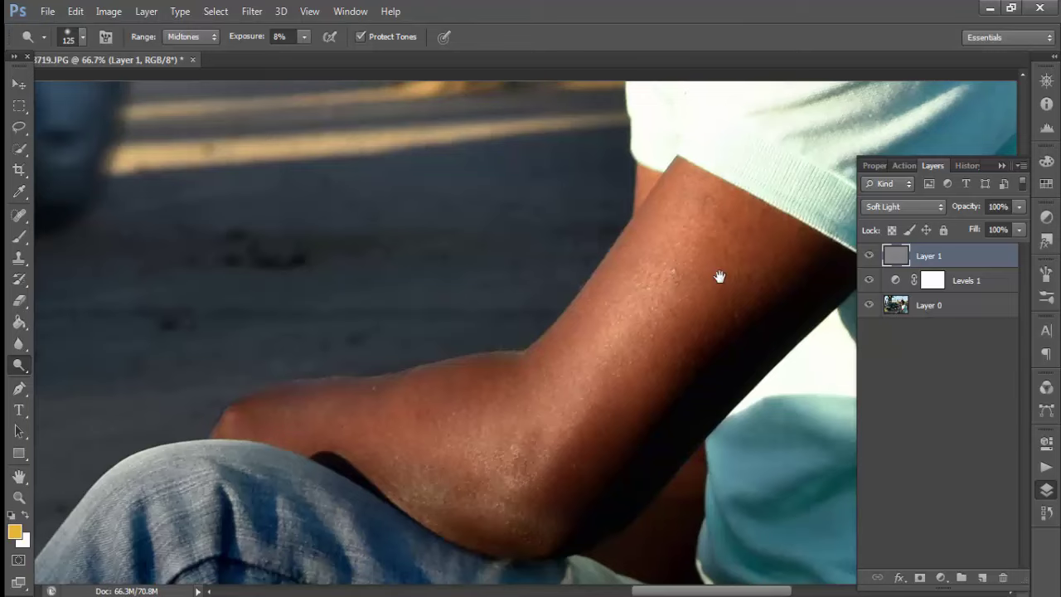
{"action": "key", "text": "bracketright"}
{"action": "key", "text": "bracketright"}
{"action": "key", "text": "bracketright"}
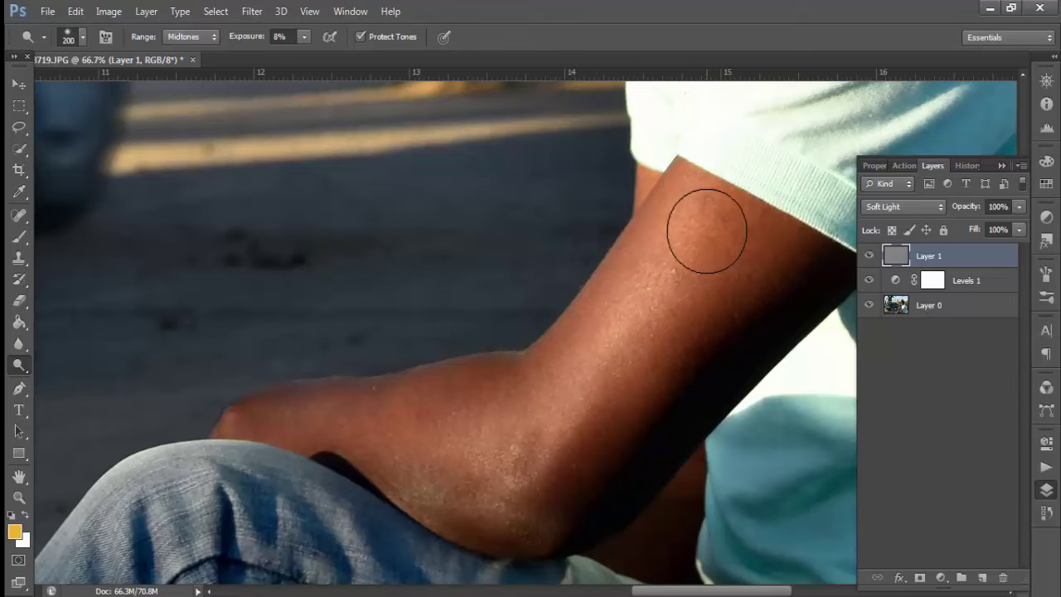
Heal two dark spots on the upper arm on Layer 0
{"action": "left_click", "coordinate": [939, 306]}
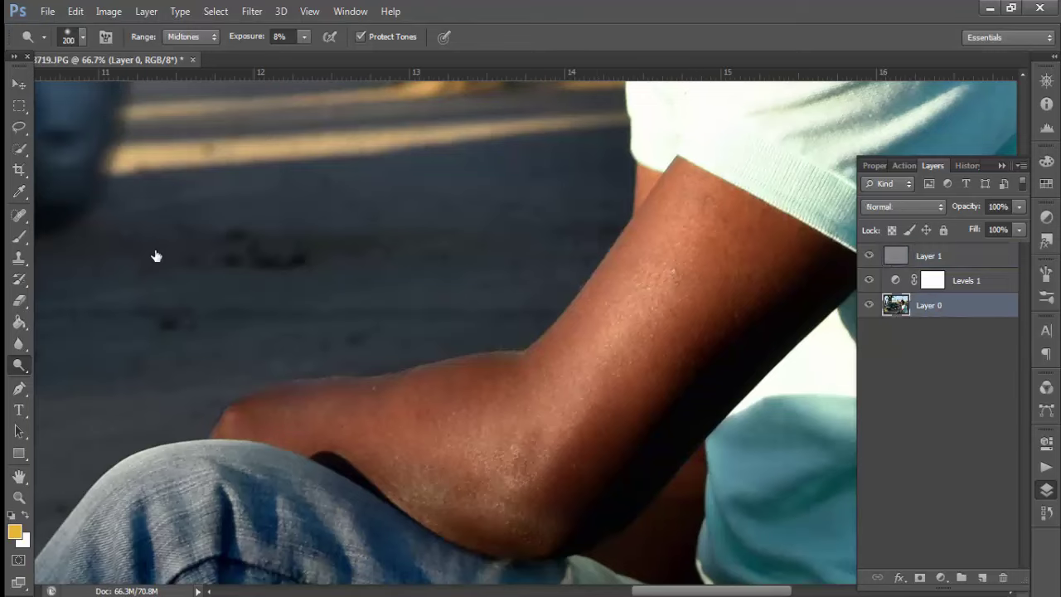
{"action": "left_click", "coordinate": [17, 217]}
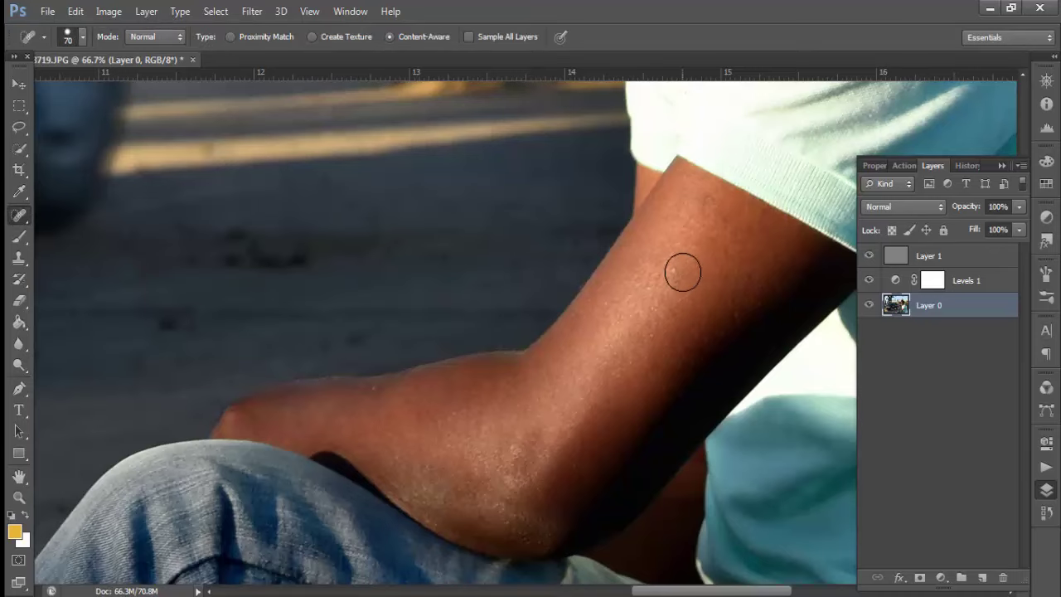
{"action": "left_click", "coordinate": [675, 271]}
{"action": "left_click", "coordinate": [706, 198]}
Dodge the forearm on the gray Soft Light Layer 1
{"action": "left_click", "coordinate": [972, 259]}
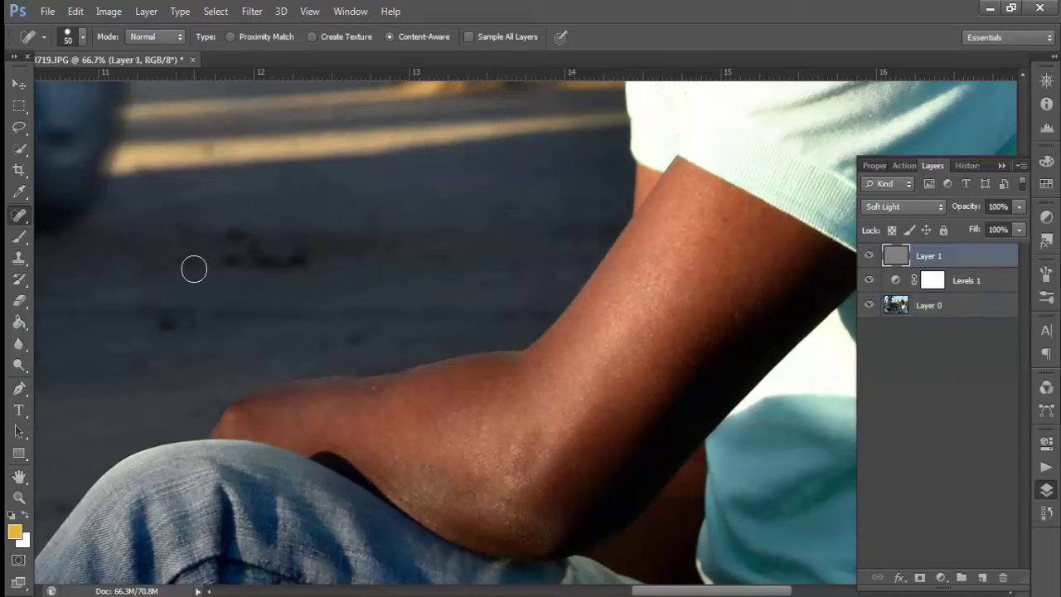
{"action": "left_click", "coordinate": [19, 365]}
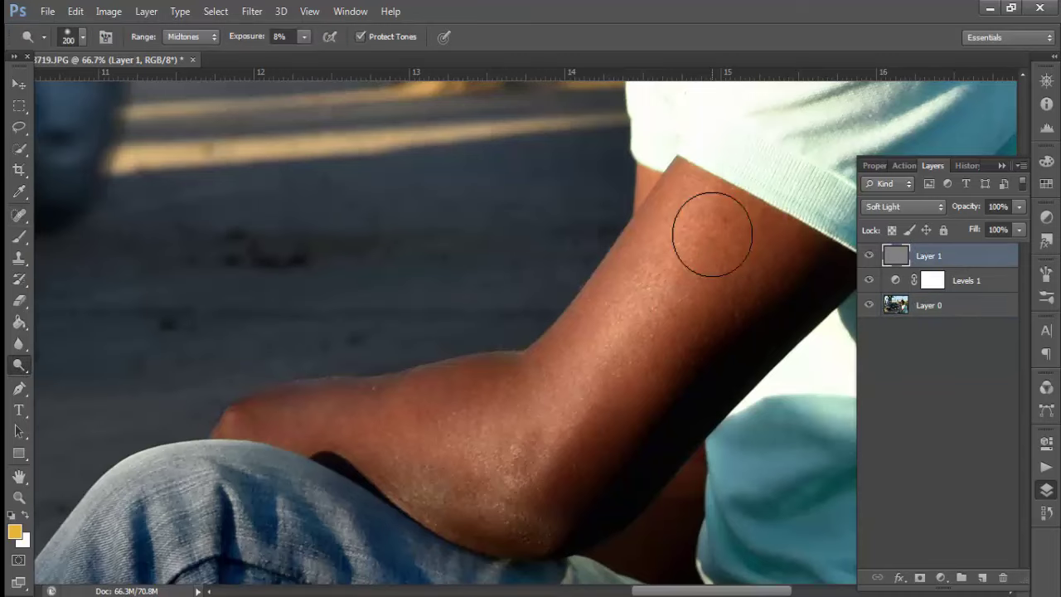
{"action": "mouse_move", "coordinate": [686, 245]}
{"action": "left_mouse_down"}
{"action": "mouse_move", "coordinate": [621, 361]}
{"action": "mouse_move", "coordinate": [504, 448]}
{"action": "mouse_move", "coordinate": [517, 386]}
{"action": "mouse_move", "coordinate": [451, 419]}
{"action": "left_mouse_up"}
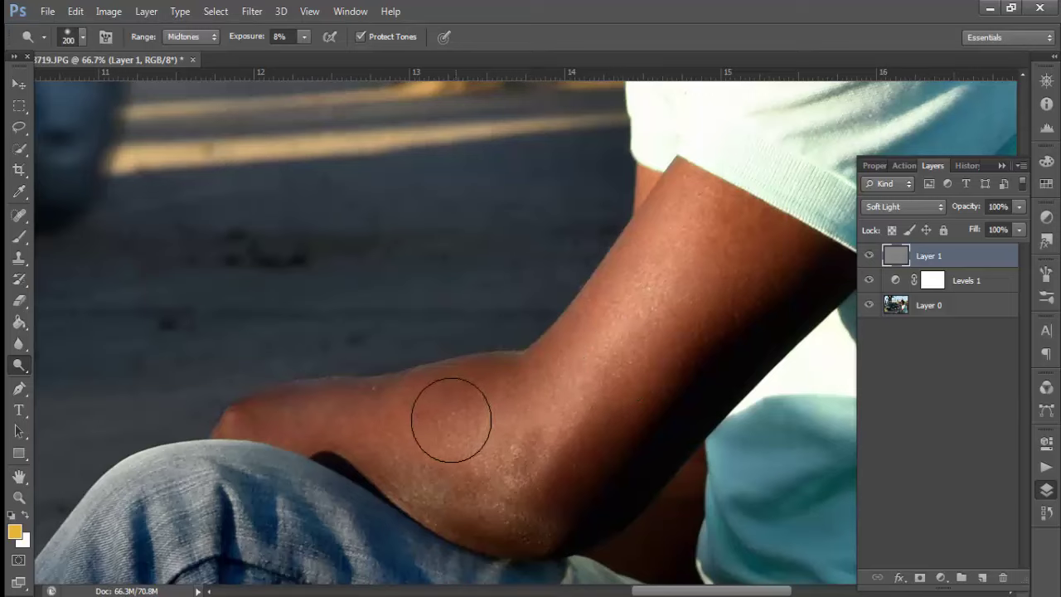
{"action": "key", "text": "p"}
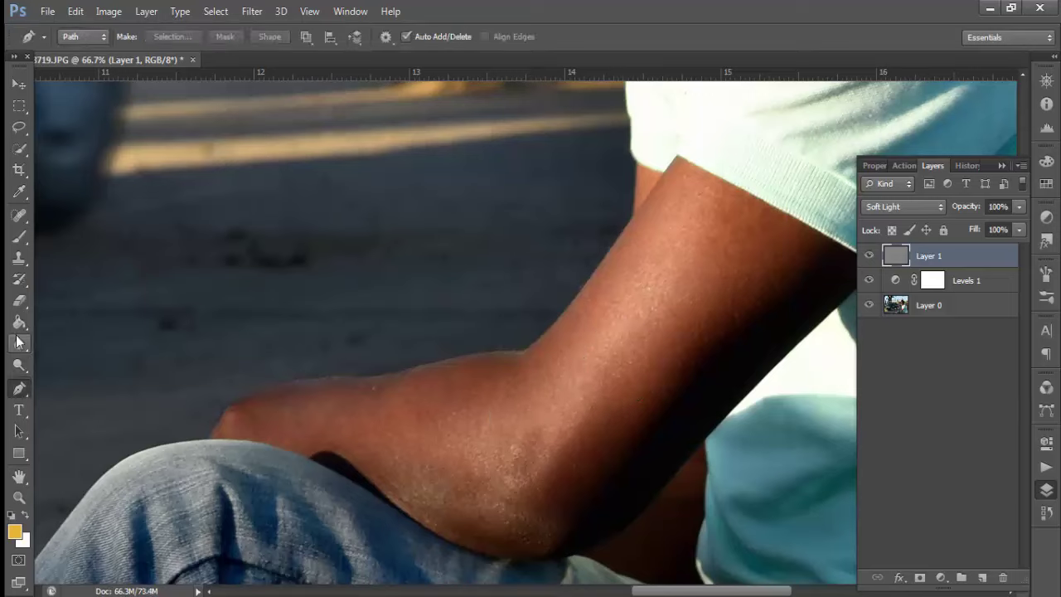
{"action": "key", "text": "o"}
{"action": "key", "text": "bracketleft"}
{"action": "key", "text": "bracketleft"}
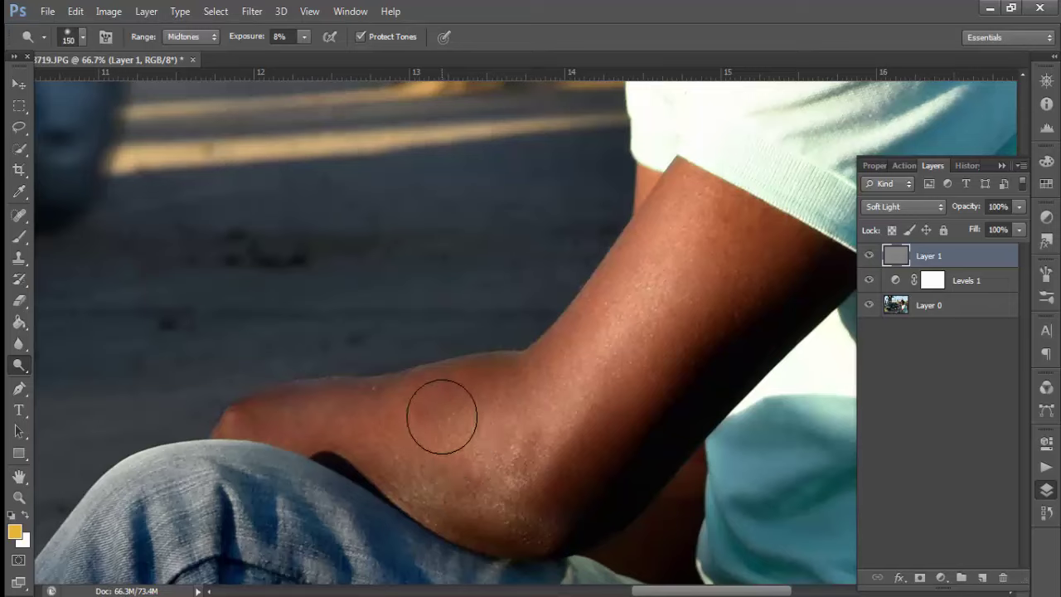
{"action": "key", "text": "bracketright"}
{"action": "key", "text": "bracketright"}
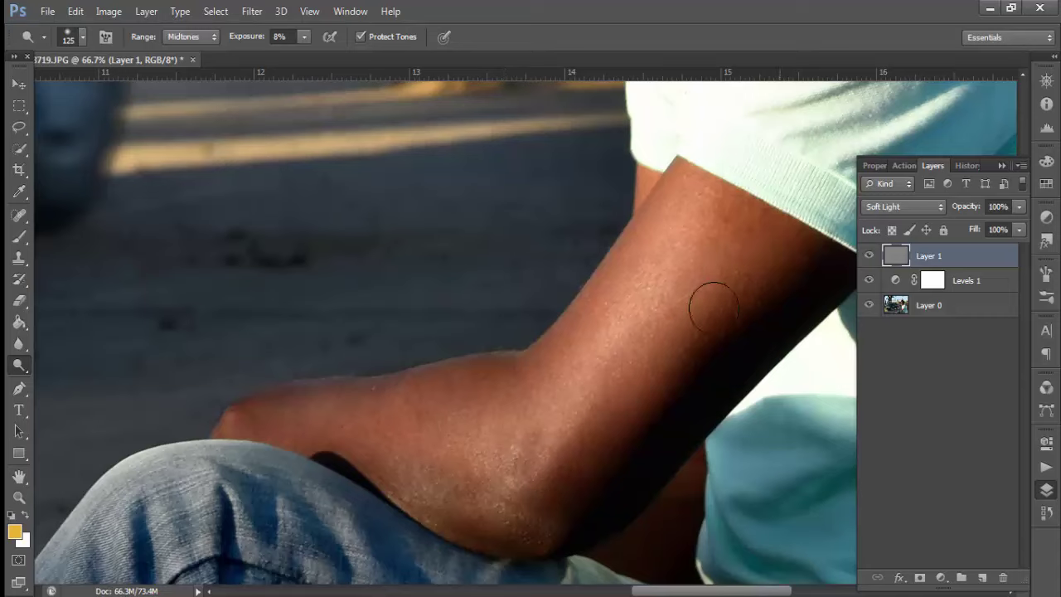
Toggle Layer 1 on and off to compare the arm, then zoom out to the whole photo
{"action": "left_click", "coordinate": [868, 256]}
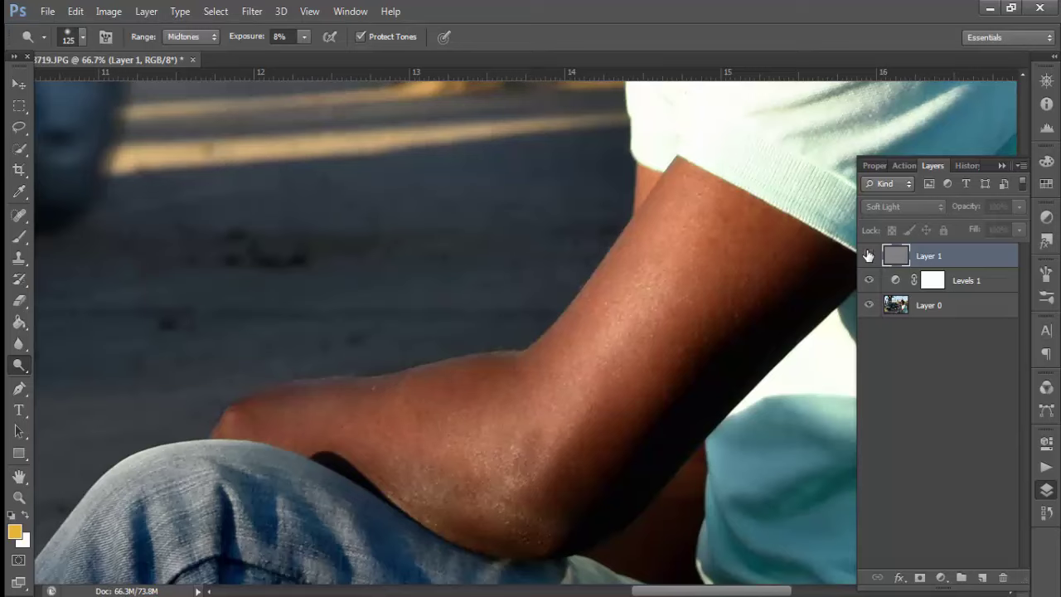
{"action": "left_click", "coordinate": [869, 256]}
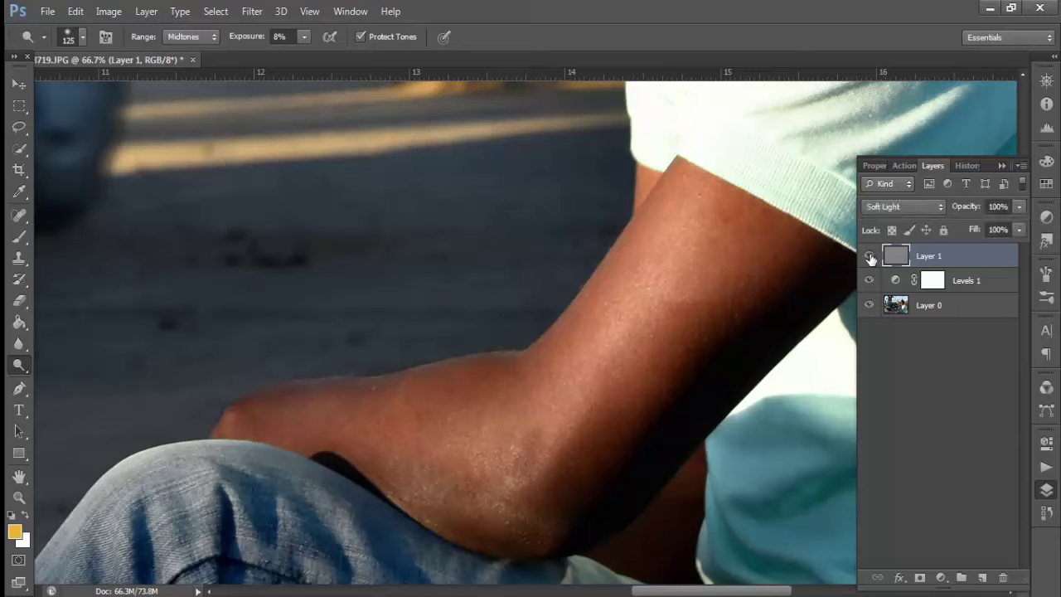
{"action": "left_click", "coordinate": [869, 257]}
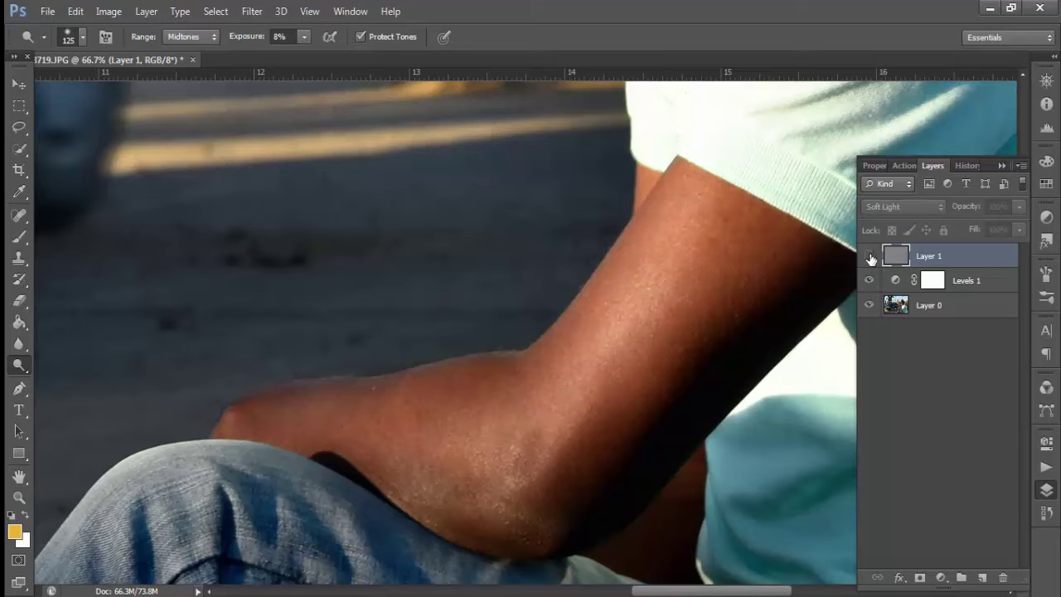
{"action": "left_click", "coordinate": [869, 256]}
{"action": "key", "text": "ctrl+minus"}
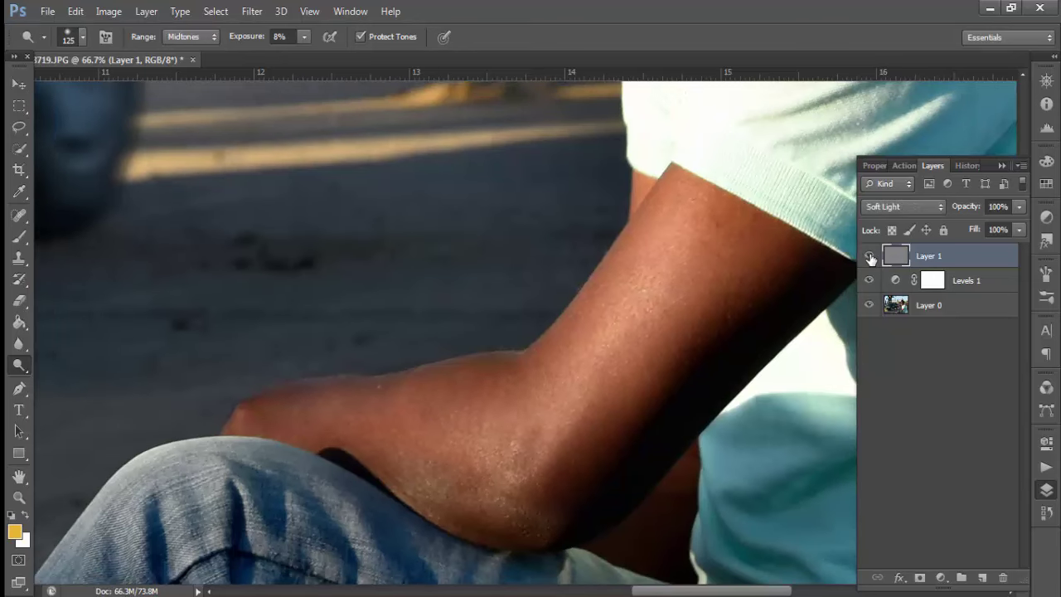
{"action": "key", "text": "ctrl+minus"}
Add a Levels adjustment masked to the selected man with input levels 10 / 0.94 / 255
{"action": "key", "text": "ctrl+minus"}
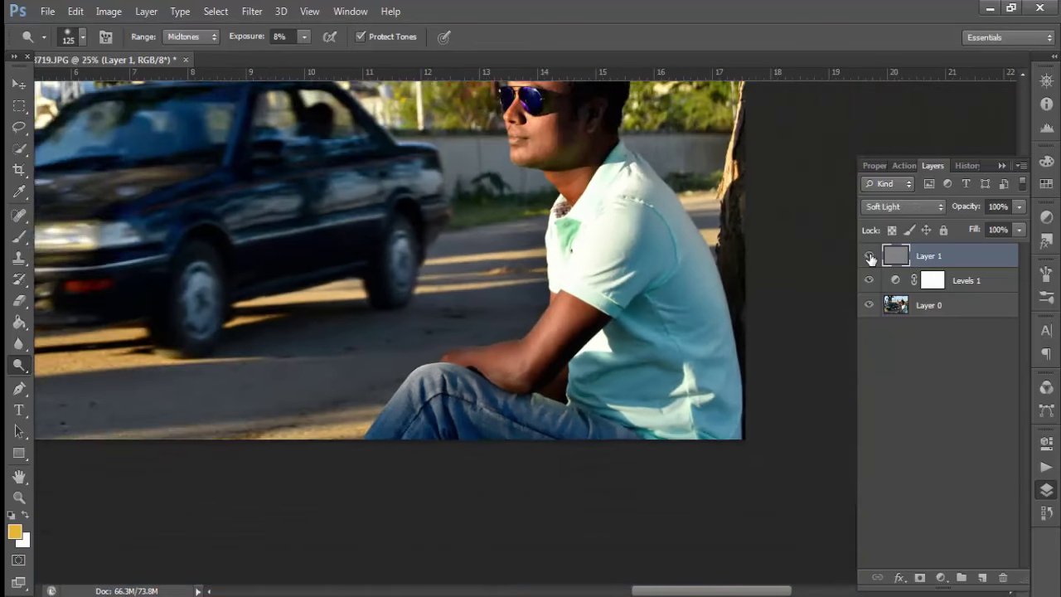
{"action": "key", "text": "ctrl+minus"}
{"action": "key", "text": "ctrl+minus"}
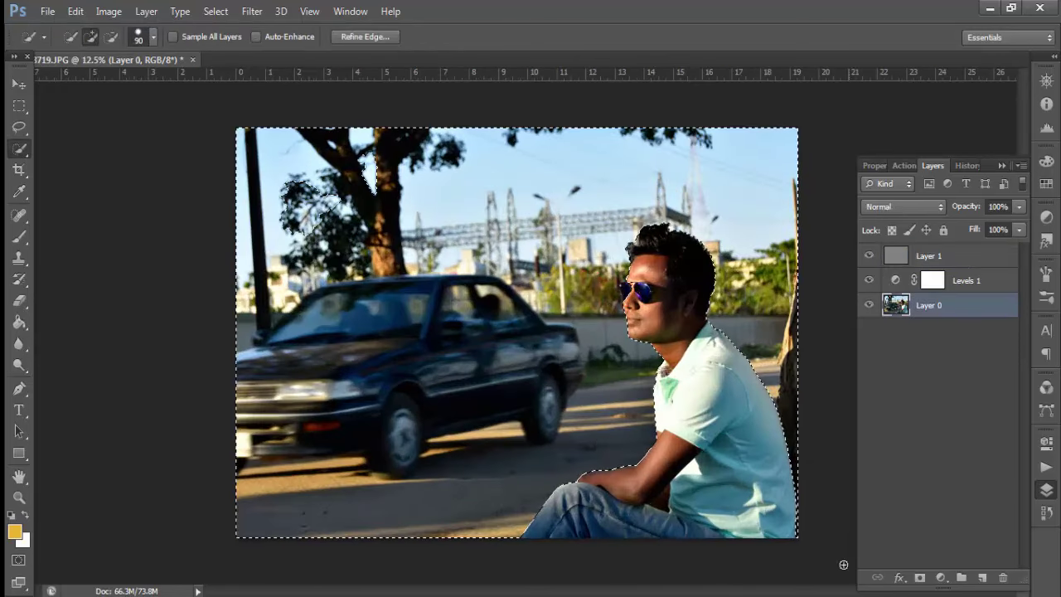
{"action": "left_click", "coordinate": [940, 578]}
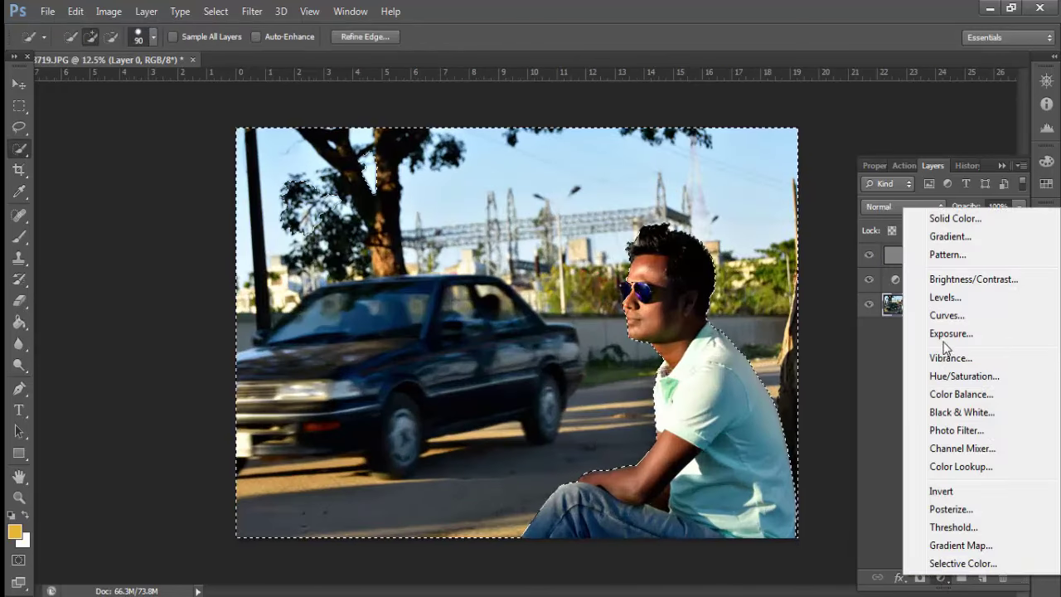
{"action": "left_click", "coordinate": [946, 297]}
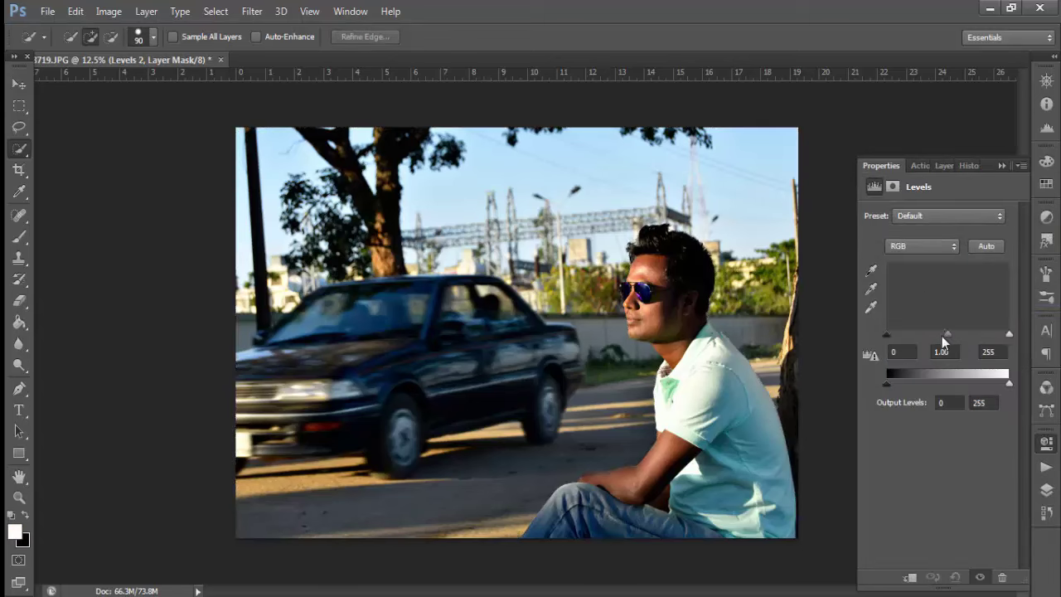
{"action": "left_click_drag", "start_coordinate": [886, 334], "coordinate": [893, 334]}
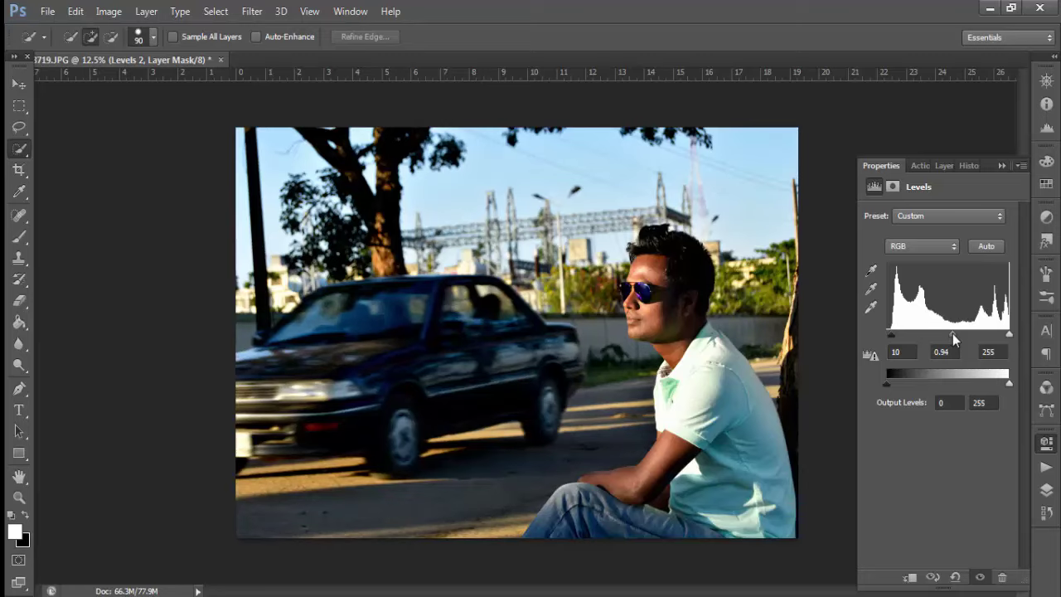
{"action": "left_click", "coordinate": [945, 166]}
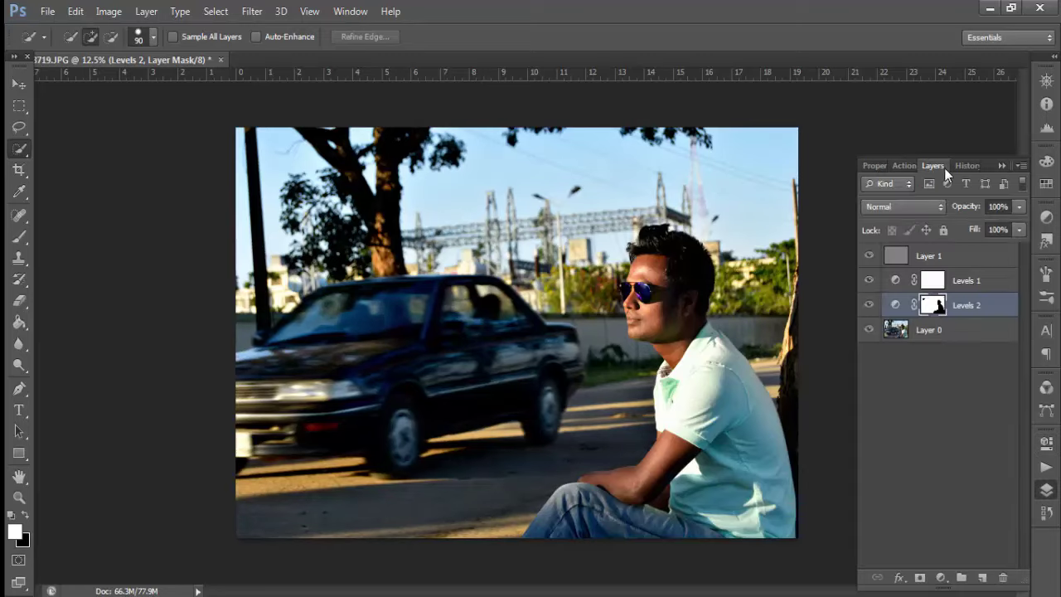
Add a Selective Color layer with Reds Cyan at -20 and Yellows Cyan at -24
{"action": "left_click", "coordinate": [940, 577]}
{"action": "left_click", "coordinate": [959, 569]}
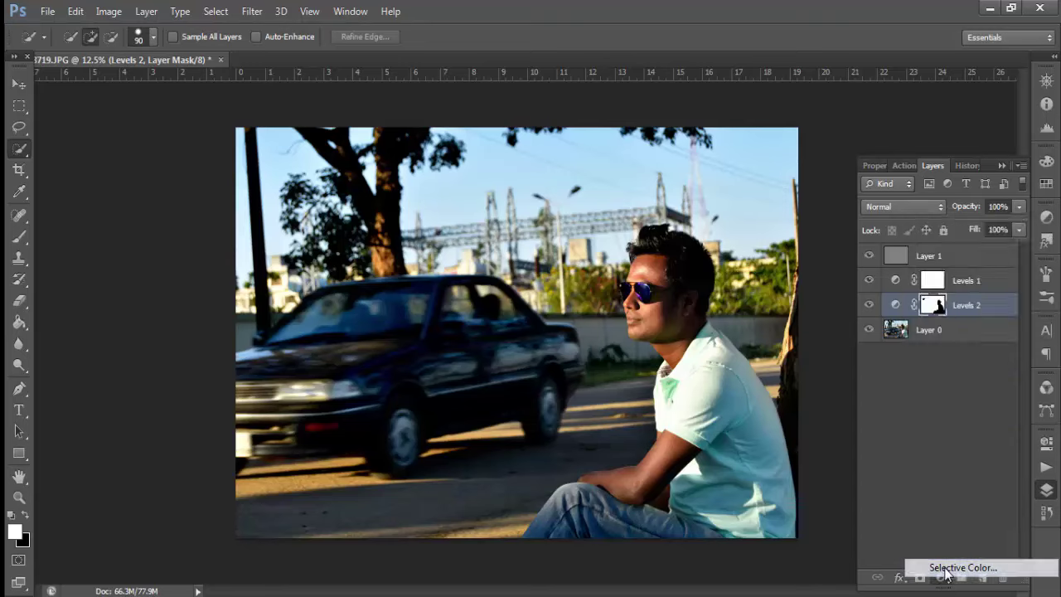
{"action": "left_click_drag", "start_coordinate": [937, 274], "coordinate": [951, 275]}
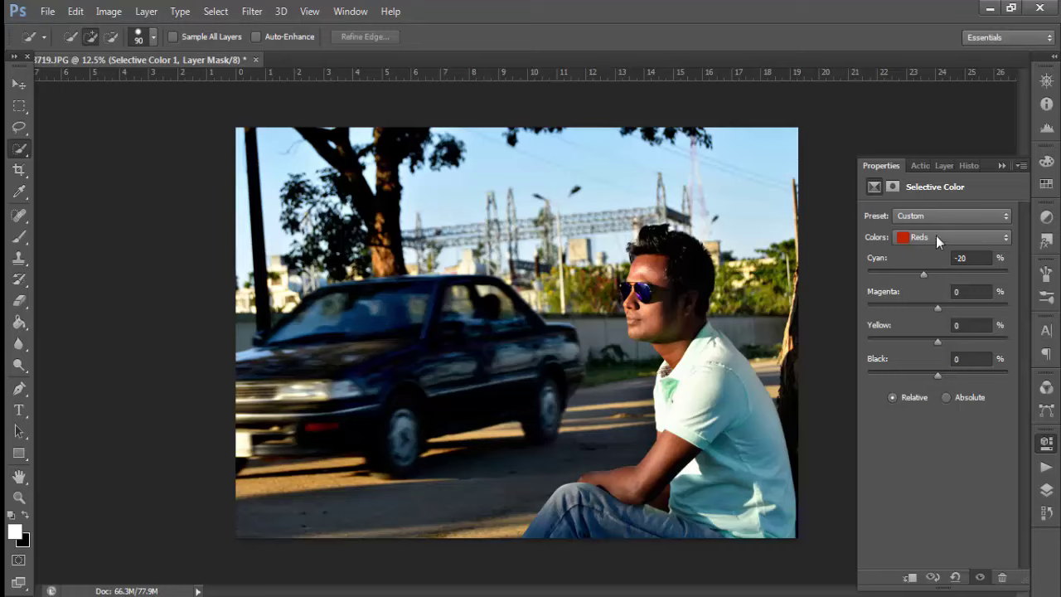
{"action": "left_click", "coordinate": [936, 237]}
{"action": "left_click", "coordinate": [934, 268]}
{"action": "left_click_drag", "start_coordinate": [938, 276], "coordinate": [921, 278]}
{"action": "left_click", "coordinate": [943, 166]}
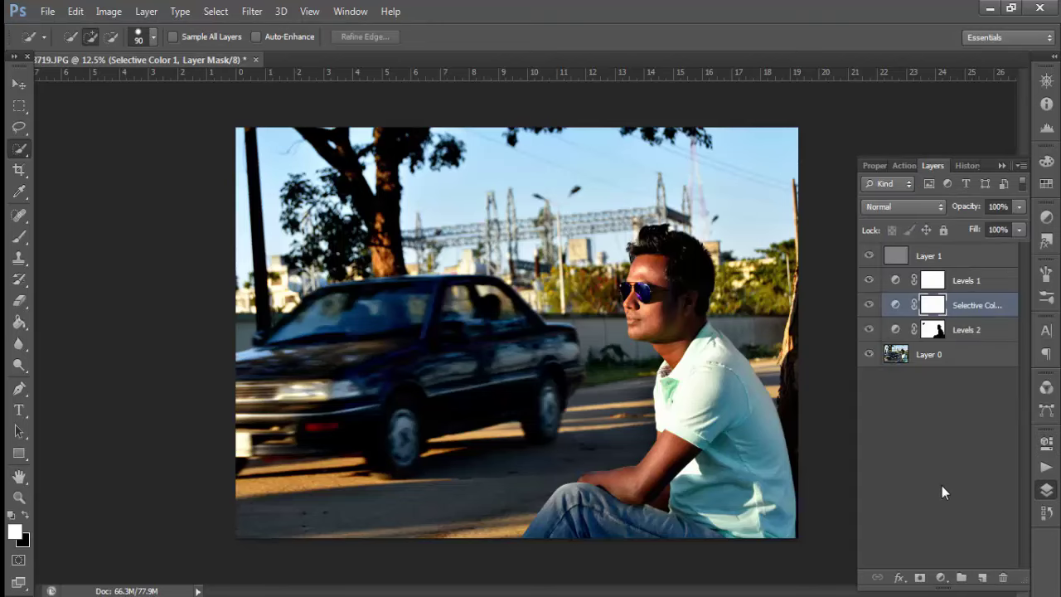
Add a Brightness/Contrast layer above Layer 1 with Brightness 10 and an inverted black mask
{"action": "left_click", "coordinate": [952, 257]}
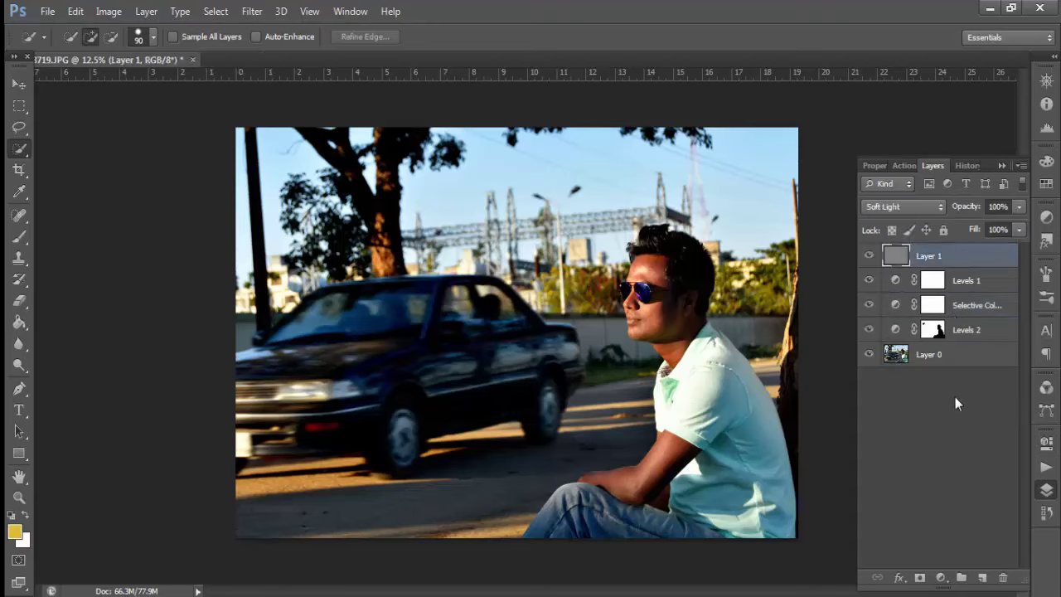
{"action": "left_click", "coordinate": [942, 577]}
{"action": "left_click", "coordinate": [949, 274]}
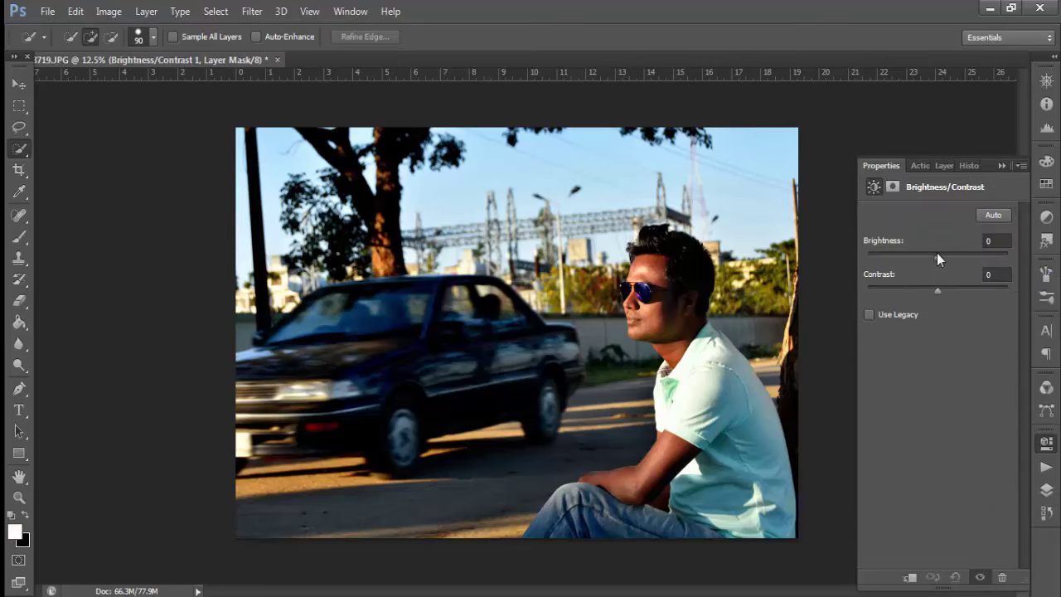
{"action": "left_click_drag", "start_coordinate": [938, 255], "coordinate": [943, 253]}
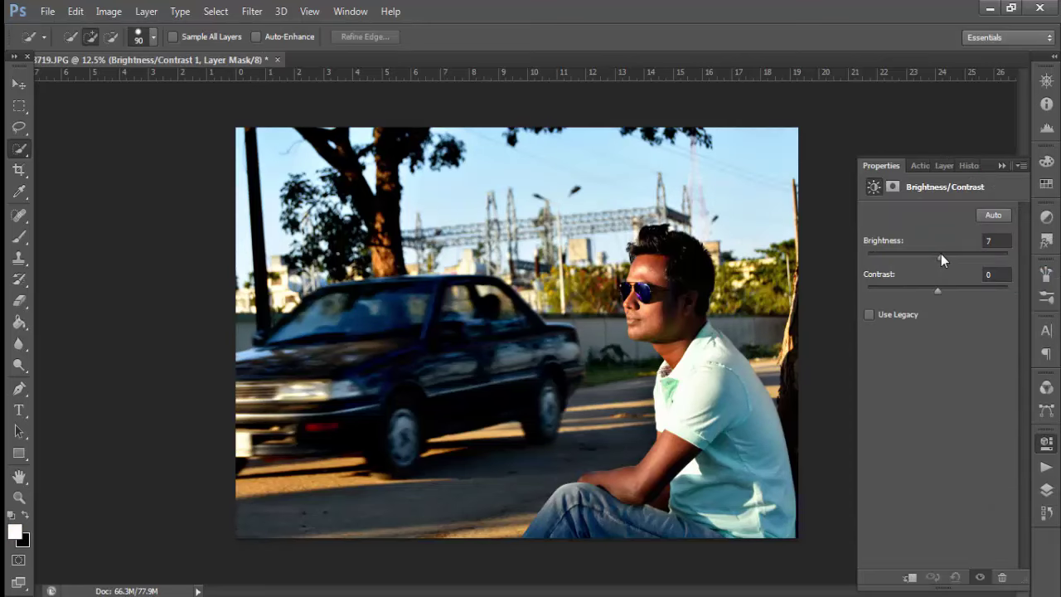
{"action": "left_click", "coordinate": [943, 166]}
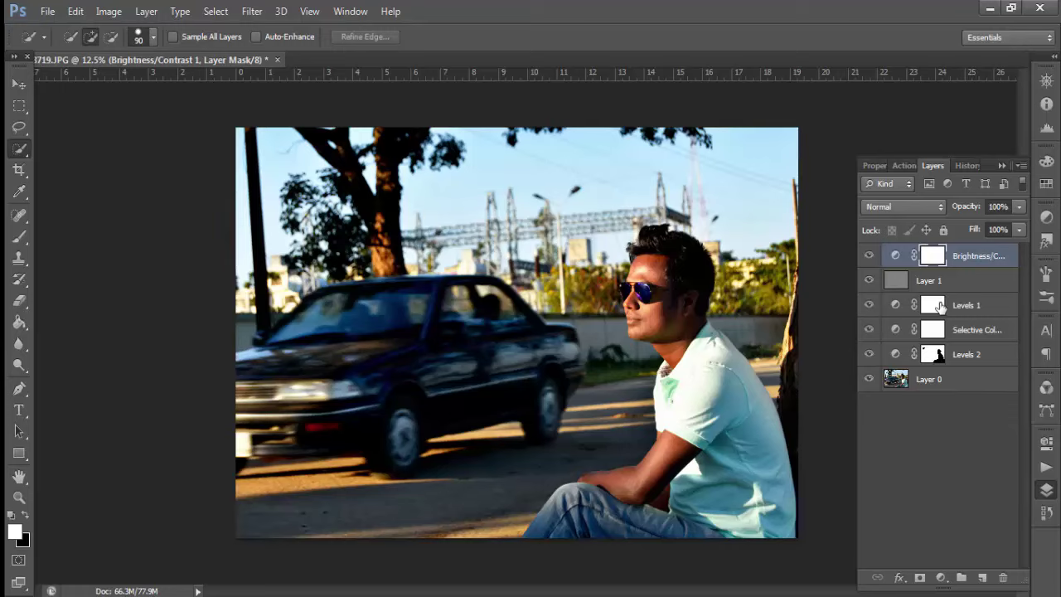
{"action": "key", "text": "ctrl+i"}
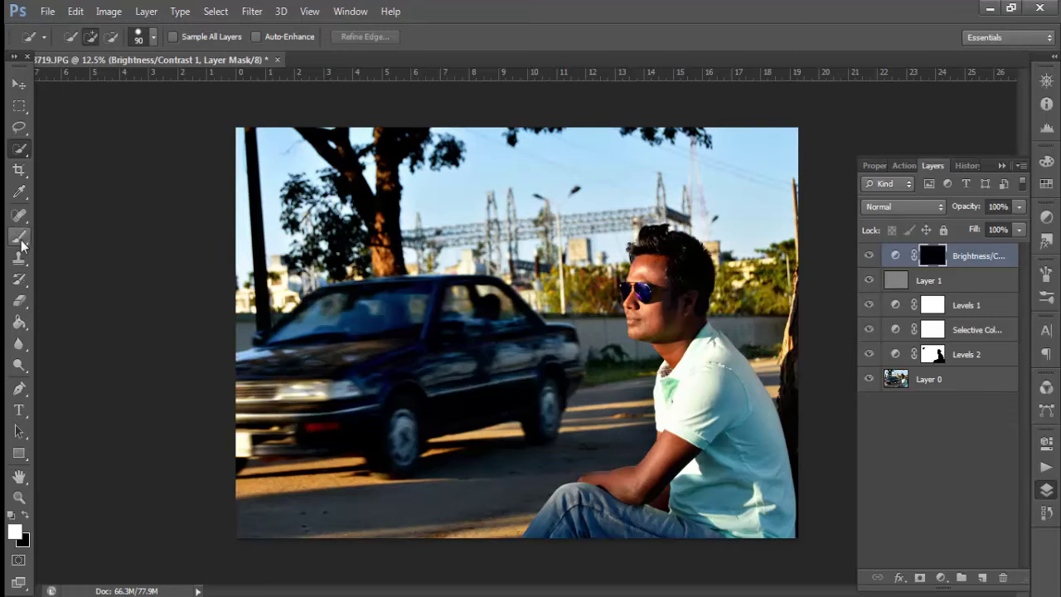
Paint white into the mask to reveal the brightening on the neck and forearm
{"action": "left_click", "coordinate": [19, 236]}
{"action": "key", "text": "ctrl+plus"}
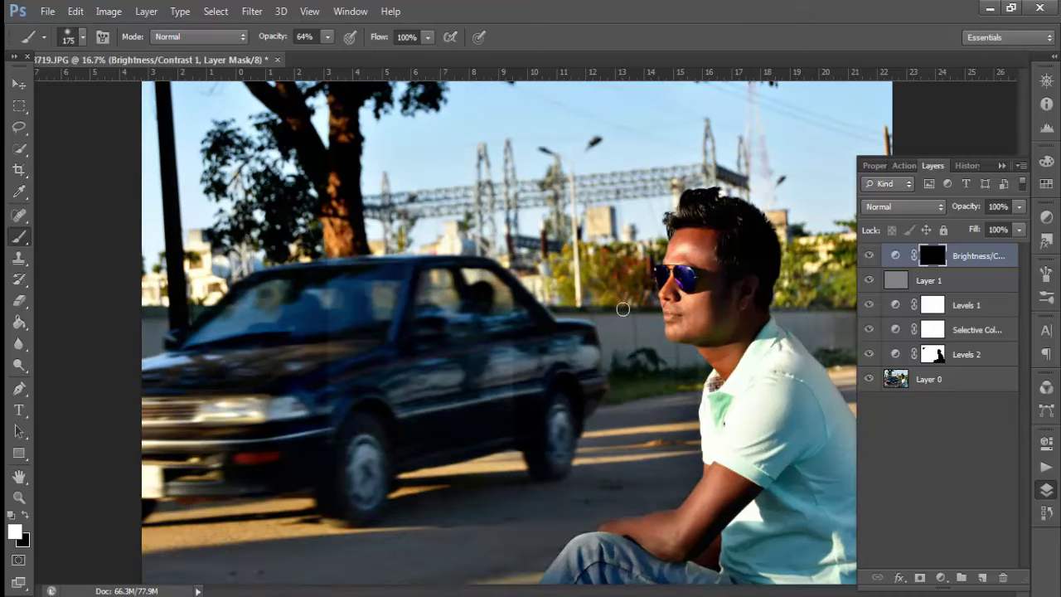
{"action": "key", "text": "ctrl+plus"}
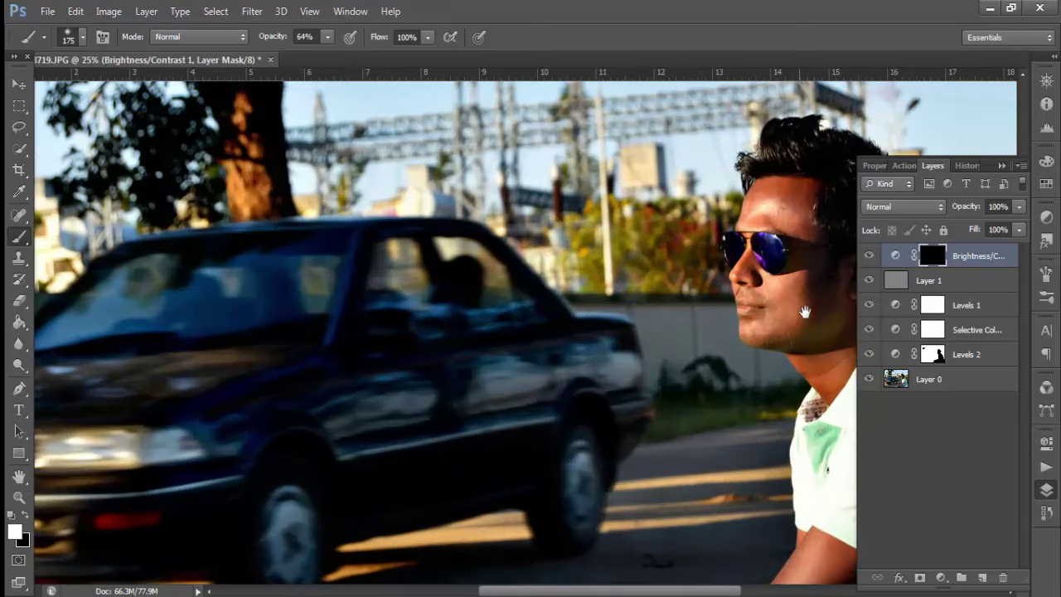
{"action": "left_click_drag", "start_coordinate": [804, 313], "coordinate": [707, 312]}
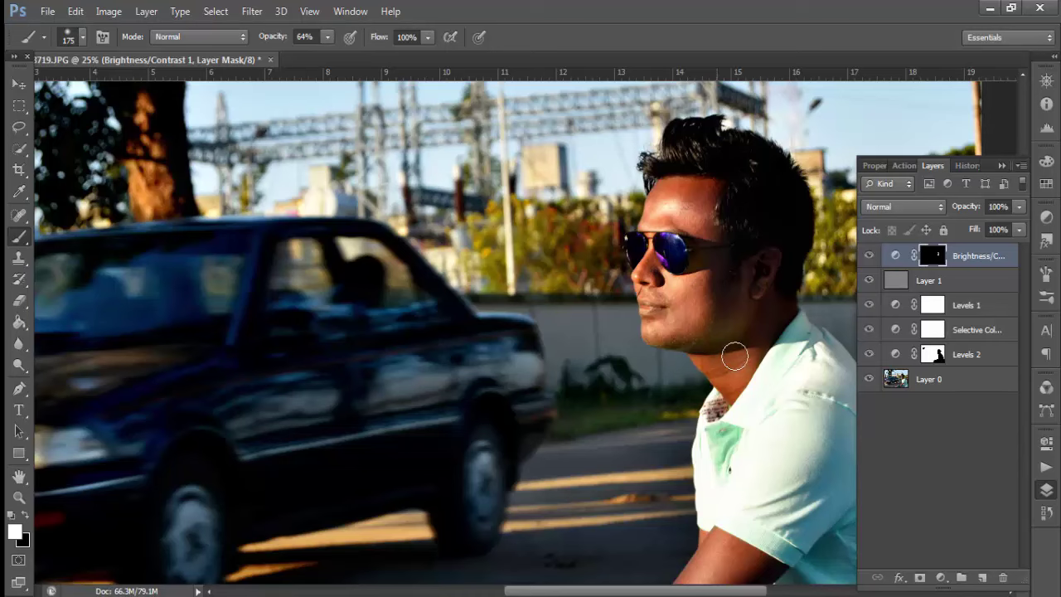
{"action": "left_click_drag", "start_coordinate": [705, 380], "coordinate": [737, 368]}
{"action": "scroll", "coordinate": [730, 385], "scroll_direction": "down", "scroll_amount": 5}
{"action": "scroll", "coordinate": [708, 273], "scroll_direction": "down", "scroll_amount": 2}
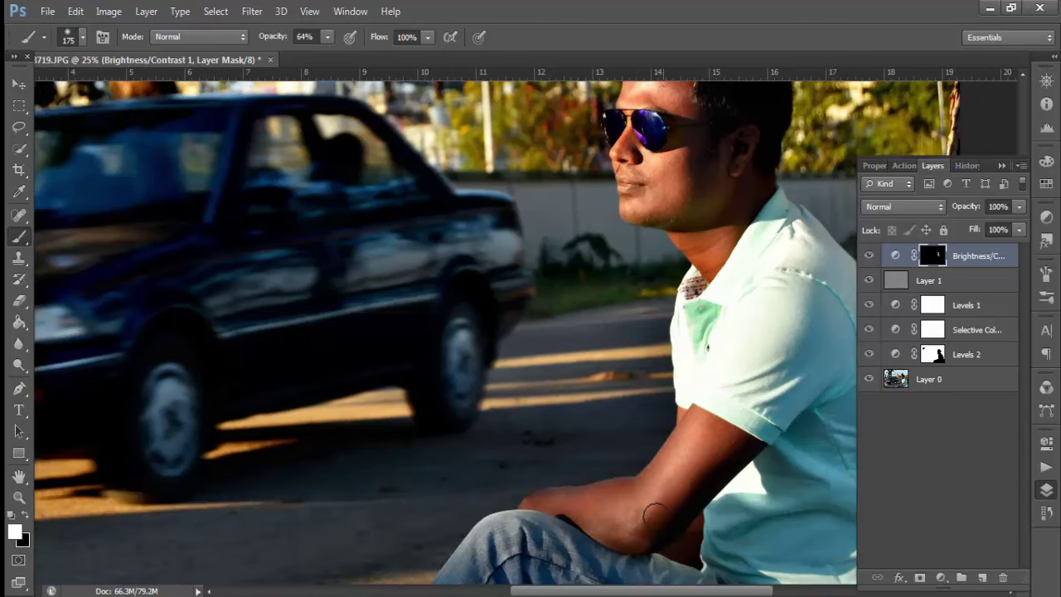
{"action": "mouse_move", "coordinate": [617, 518]}
{"action": "left_mouse_down"}
{"action": "mouse_move", "coordinate": [569, 509]}
{"action": "mouse_move", "coordinate": [619, 496]}
{"action": "mouse_move", "coordinate": [651, 461]}
{"action": "left_mouse_up"}
Select the base photo Layer 0 and zoom in on the man's face
{"action": "left_click", "coordinate": [18, 84]}
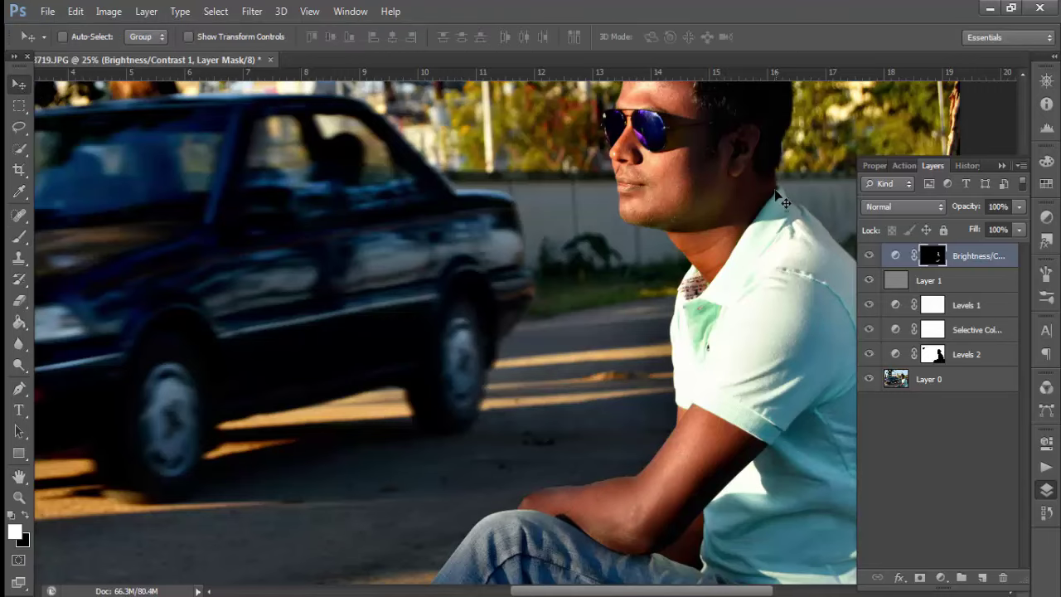
{"action": "key", "text": "ctrl+plus"}
{"action": "left_click", "coordinate": [945, 379]}
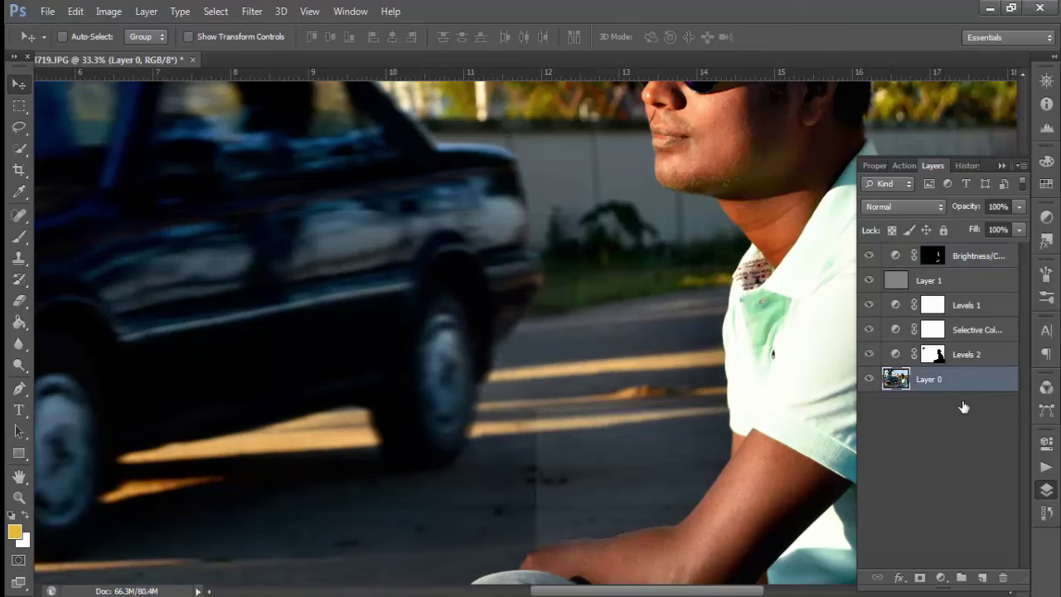
{"action": "mouse_move", "coordinate": [776, 197]}
{"action": "left_mouse_down"}
{"action": "mouse_move", "coordinate": [752, 307]}
{"action": "mouse_move", "coordinate": [690, 460]}
{"action": "left_mouse_up"}
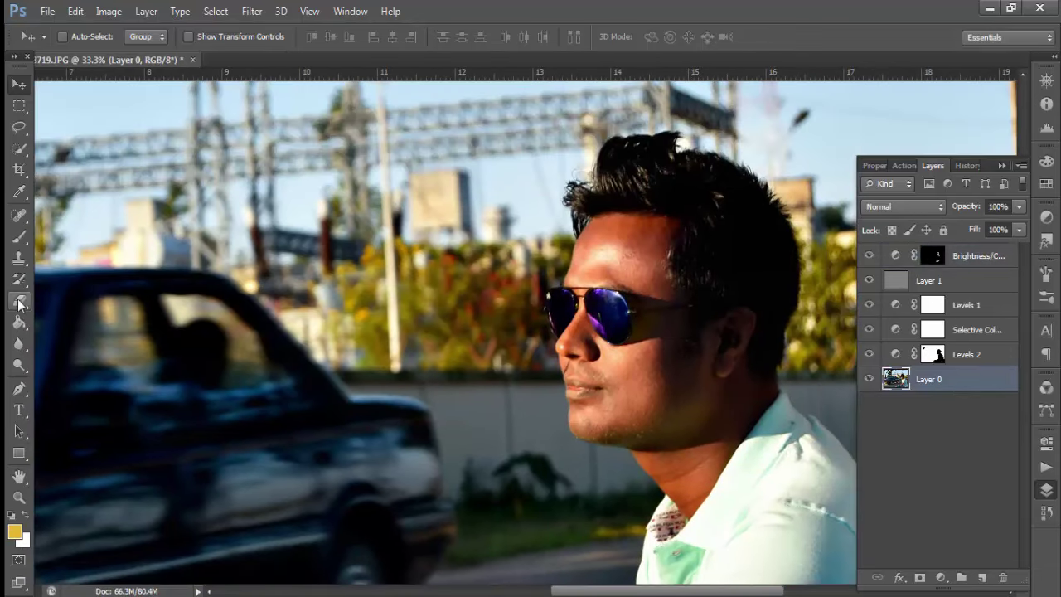
{"action": "left_click", "coordinate": [18, 215]}
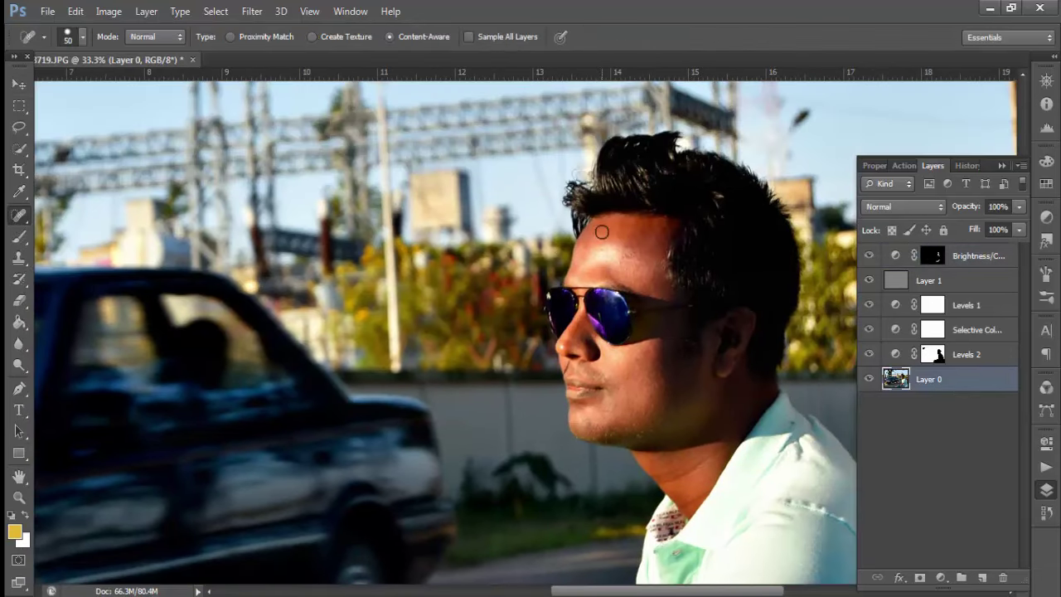
{"action": "key", "text": "ctrl+plus"}
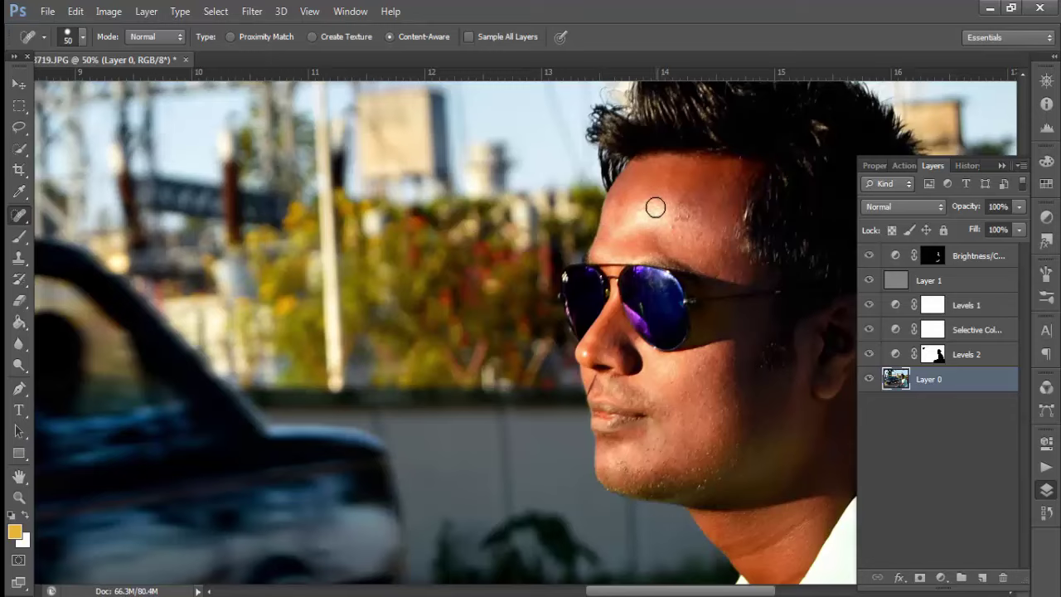
Spot-heal the blemishes across the forehead
{"action": "left_click", "coordinate": [647, 208]}
{"action": "left_click_drag", "start_coordinate": [678, 213], "coordinate": [685, 217]}
{"action": "left_click", "coordinate": [673, 219]}
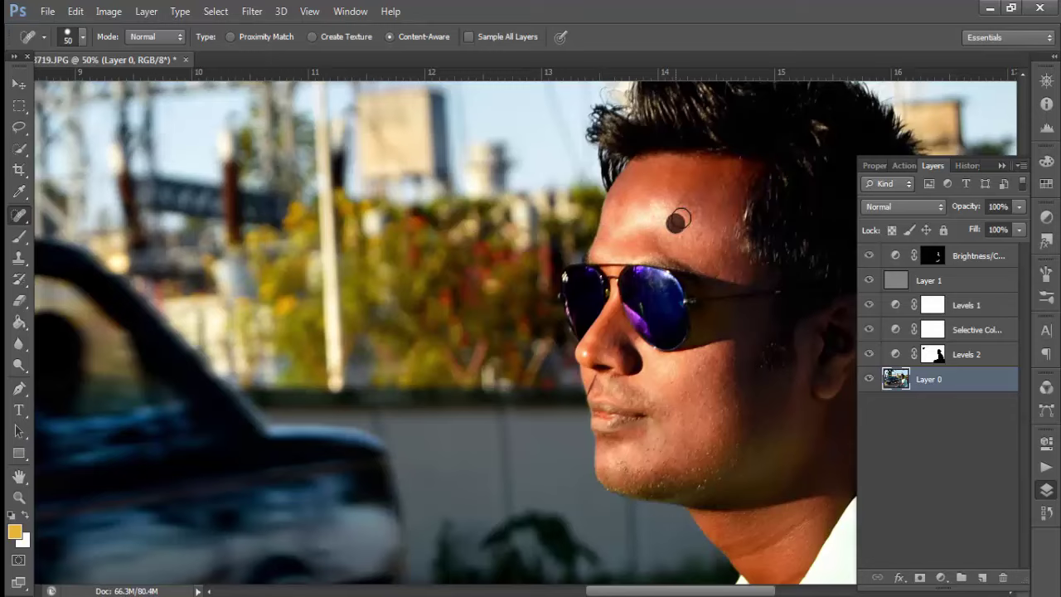
{"action": "left_click", "coordinate": [696, 213]}
{"action": "left_click", "coordinate": [699, 229]}
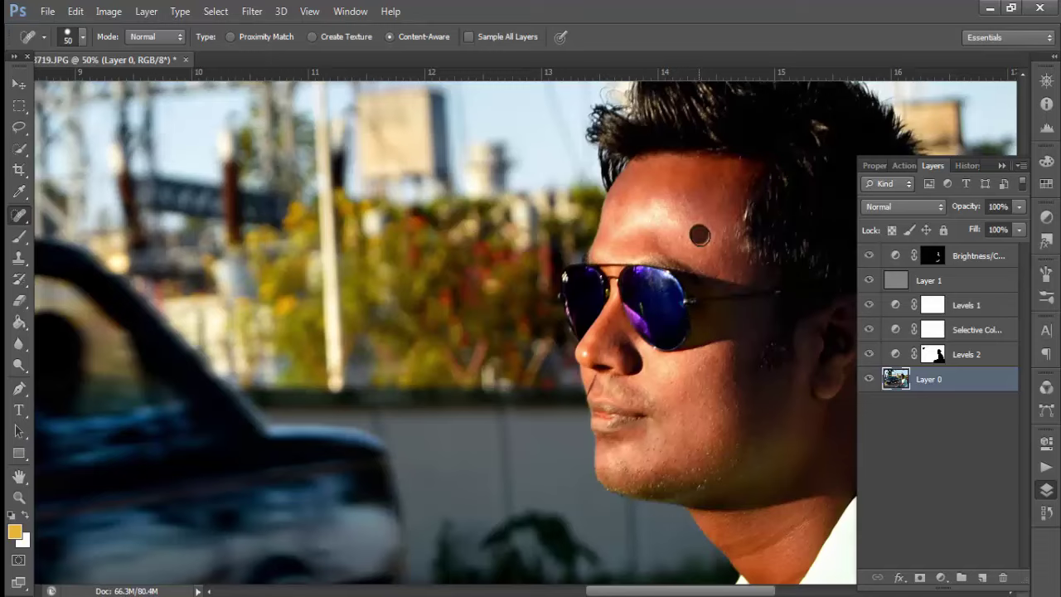
{"action": "left_click", "coordinate": [704, 231]}
{"action": "left_click", "coordinate": [622, 204]}
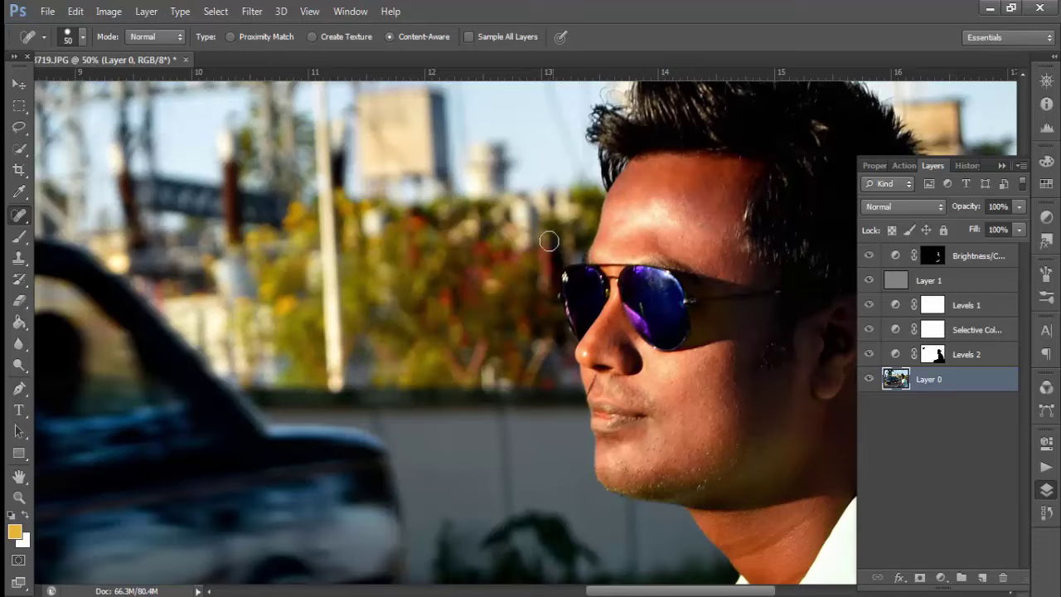
{"action": "left_click", "coordinate": [20, 236]}
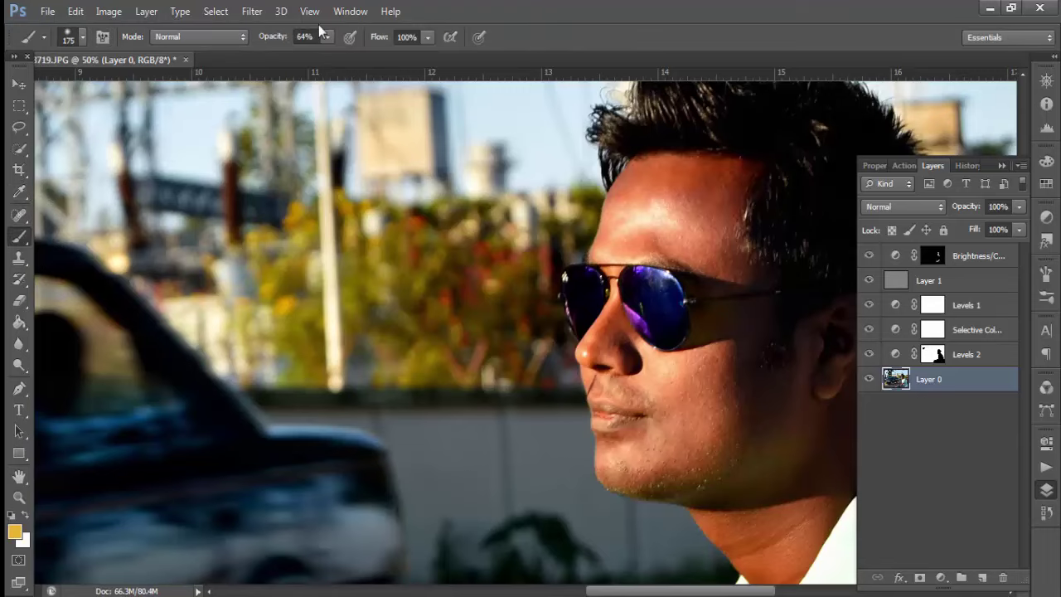
Set the brush to 20% opacity with the forehead skin tone sampled and size 80
{"action": "left_click_drag", "start_coordinate": [328, 37], "coordinate": [295, 54]}
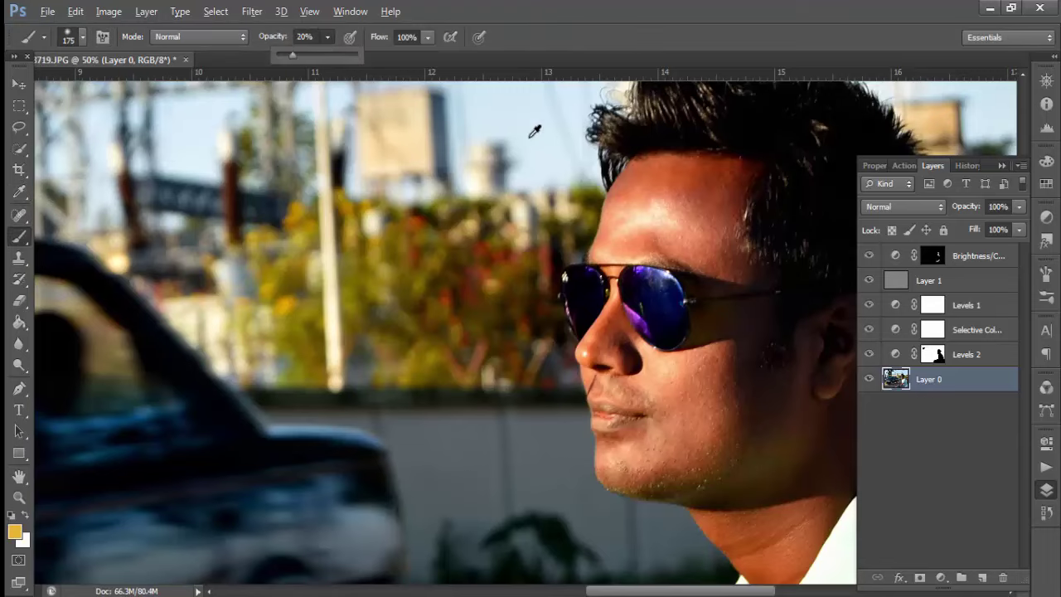
{"action": "left_click", "coordinate": [688, 203], "text": "alt"}
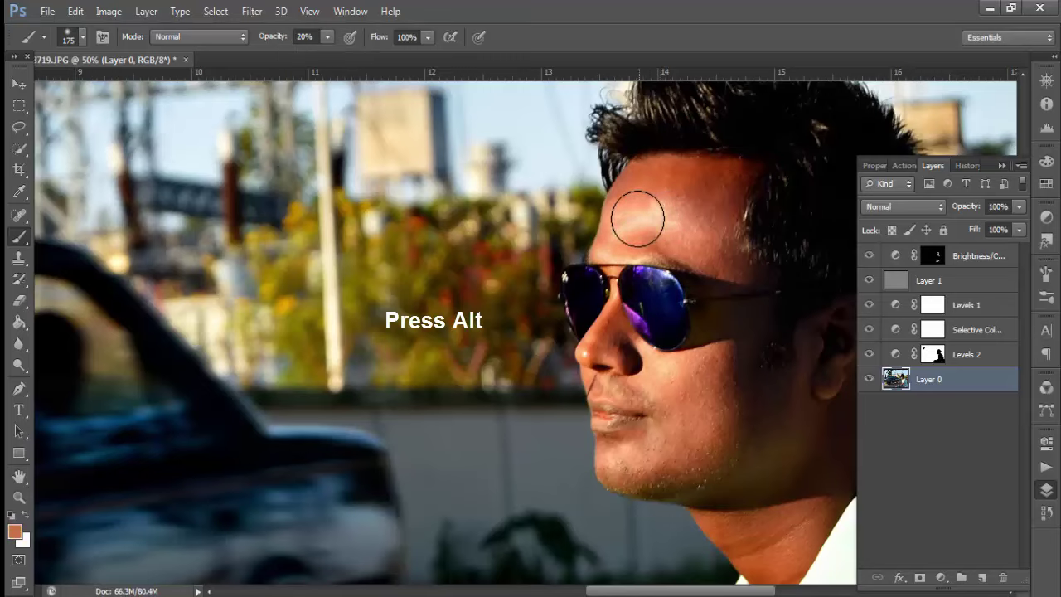
{"action": "key", "text": "bracketleft"}
{"action": "key", "text": "bracketleft"}
{"action": "key", "text": "bracketleft"}
{"action": "key", "text": "bracketleft"}
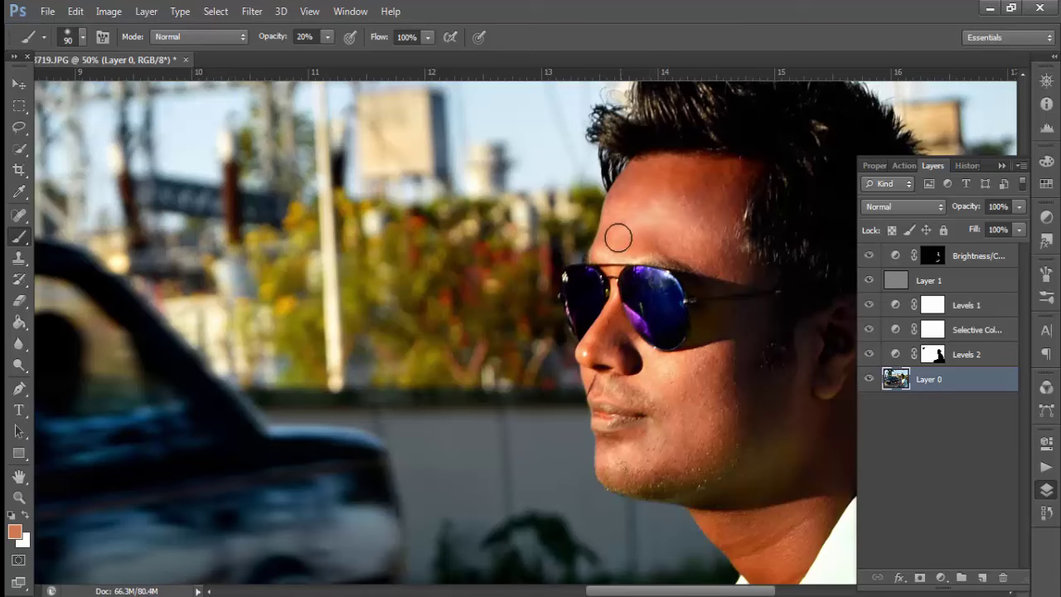
{"action": "key", "text": "ctrl+minus"}
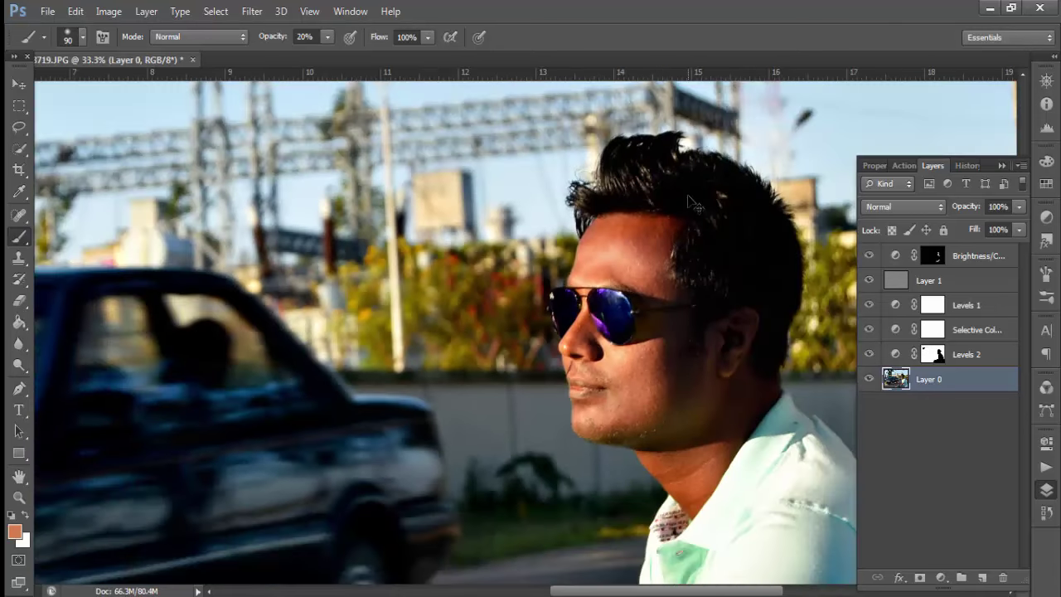
{"action": "key", "text": "ctrl+plus"}
{"action": "key", "text": "ctrl+plus"}
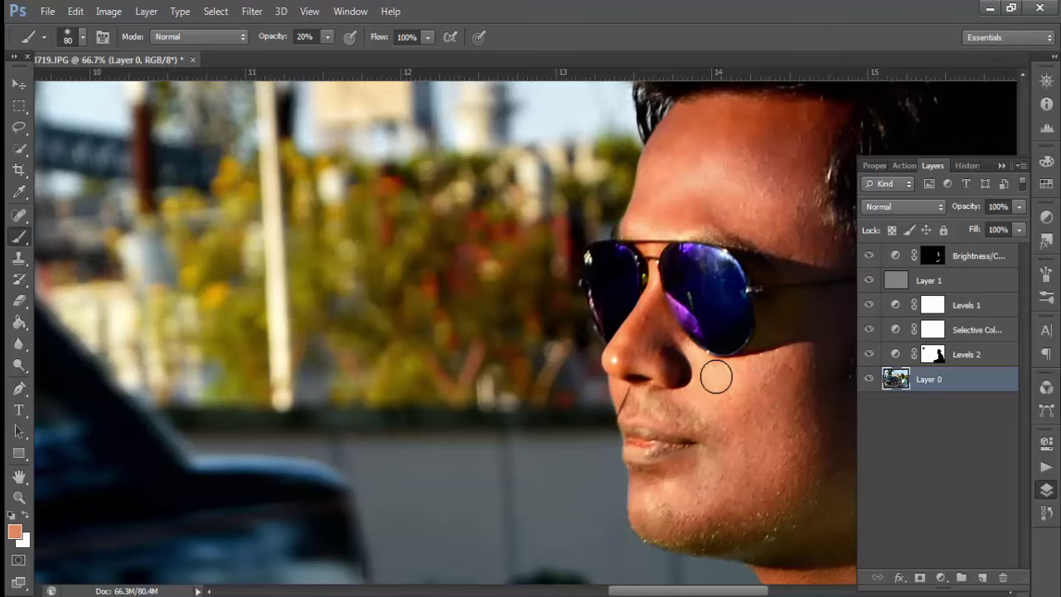
{"action": "key", "text": "bracketleft"}
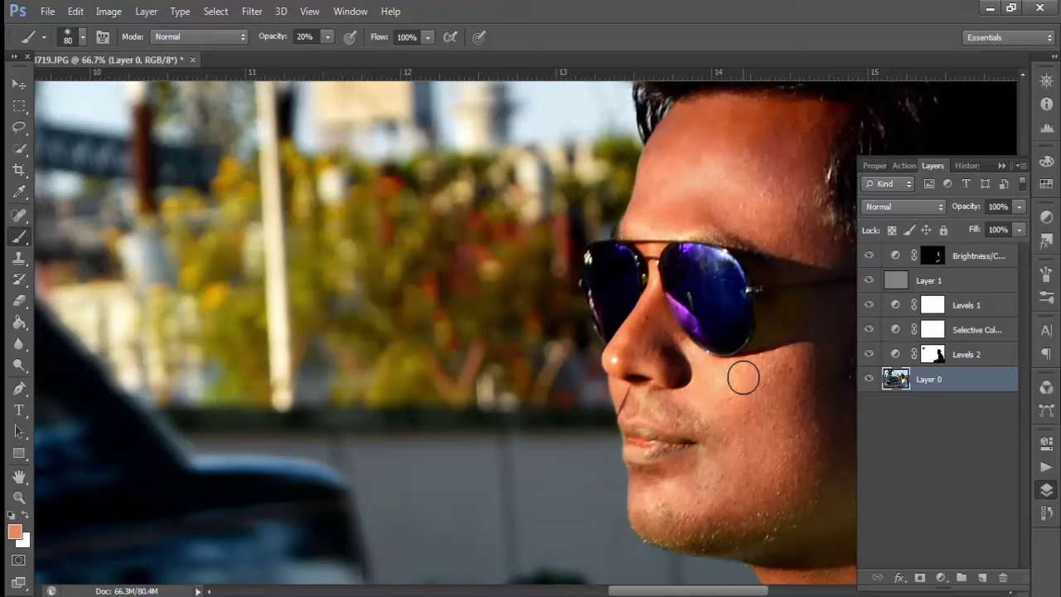
{"action": "left_click_drag", "start_coordinate": [19, 365], "coordinate": [53, 380]}
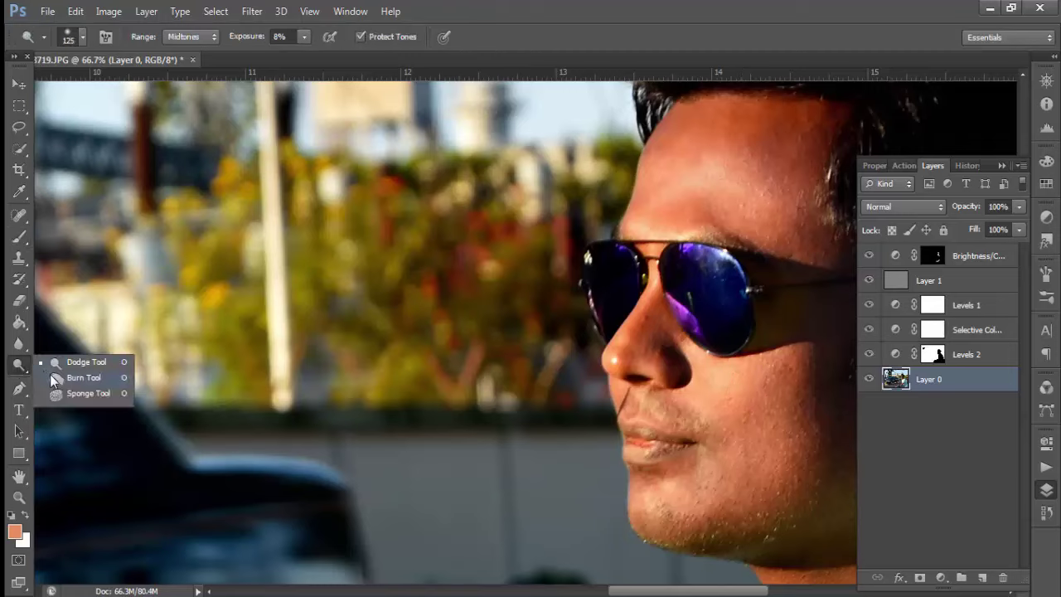
Burn the sunglasses lenses and hair at Midtones, 81% exposure, with brush sizes 100 and 150
{"action": "left_click", "coordinate": [53, 378]}
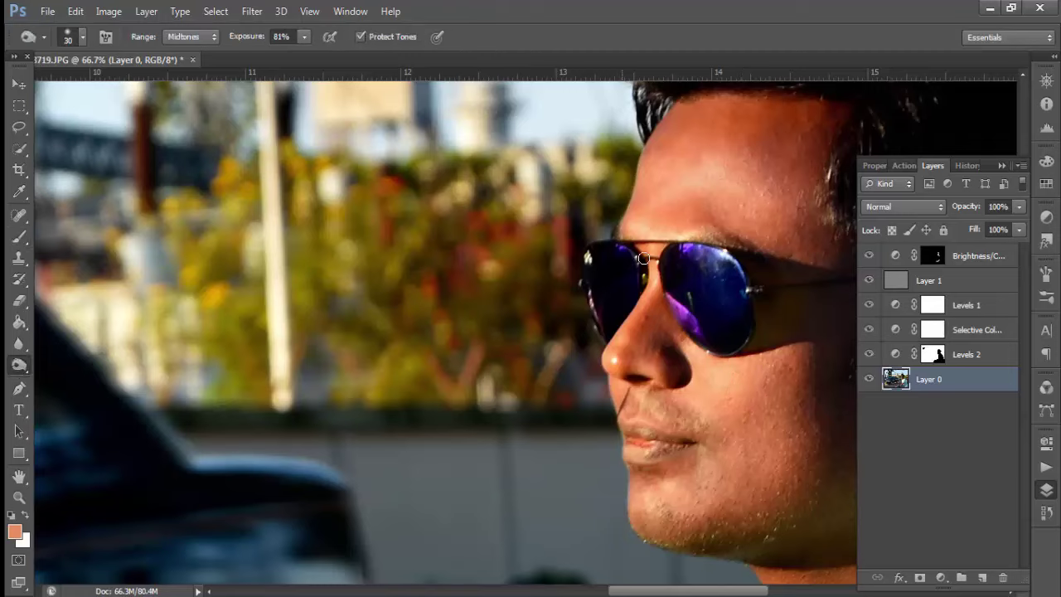
{"action": "key", "text": "bracketright"}
{"action": "key", "text": "bracketright"}
{"action": "key", "text": "bracketright"}
{"action": "key", "text": "bracketright"}
{"action": "key", "text": "bracketright"}
{"action": "mouse_move", "coordinate": [692, 270]}
{"action": "left_mouse_down"}
{"action": "mouse_move", "coordinate": [693, 304]}
{"action": "mouse_move", "coordinate": [727, 293]}
{"action": "mouse_move", "coordinate": [694, 253]}
{"action": "left_mouse_up"}
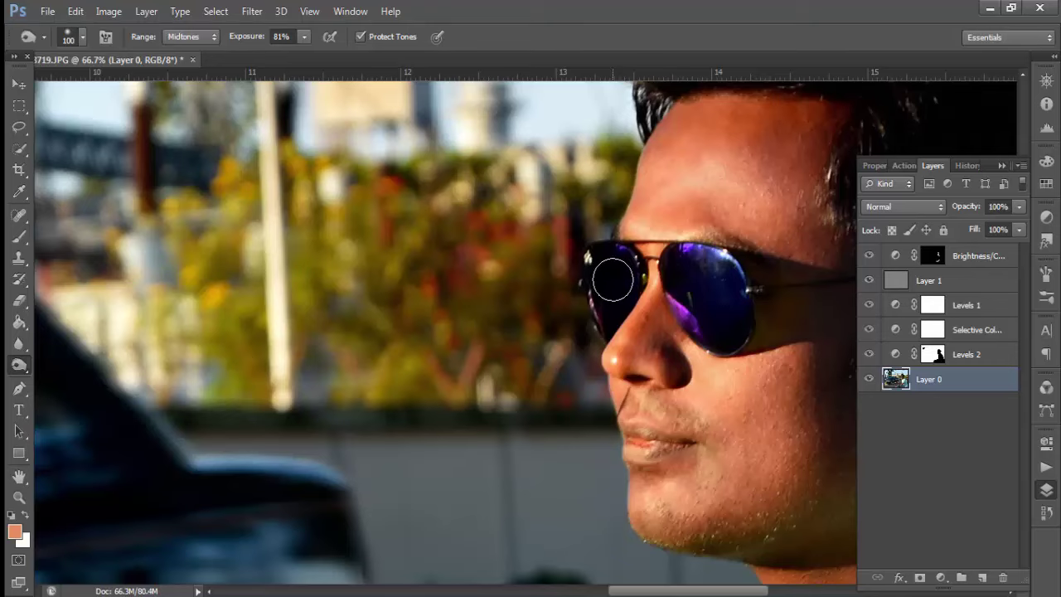
{"action": "key", "text": "ctrl+minus"}
{"action": "key", "text": "ctrl+minus"}
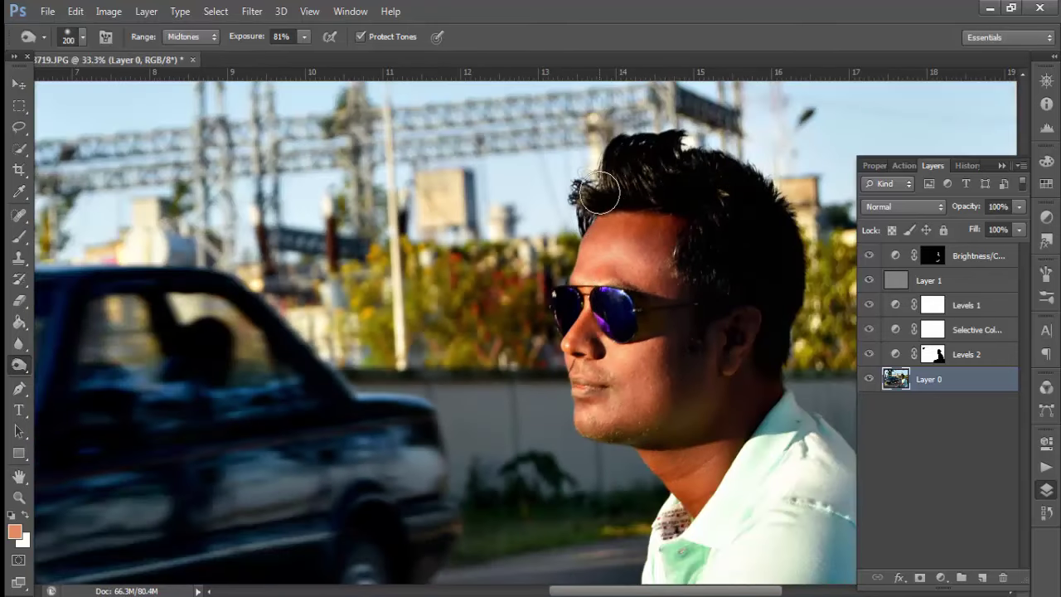
{"action": "key", "text": "bracketright"}
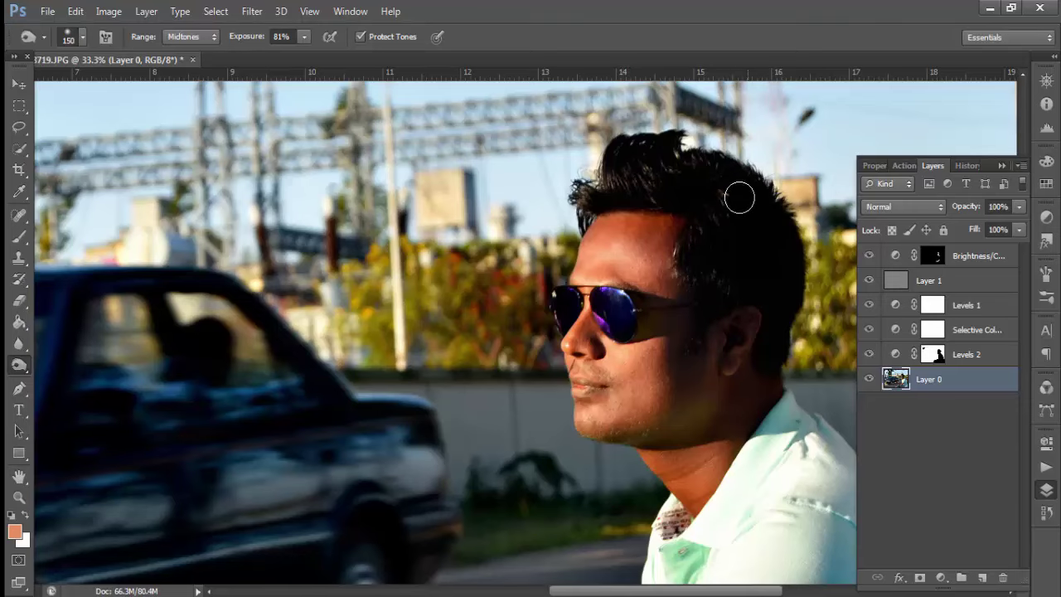
{"action": "key", "text": "ctrl+minus"}
{"action": "key", "text": "ctrl+minus"}
{"action": "key", "text": "ctrl+minus"}
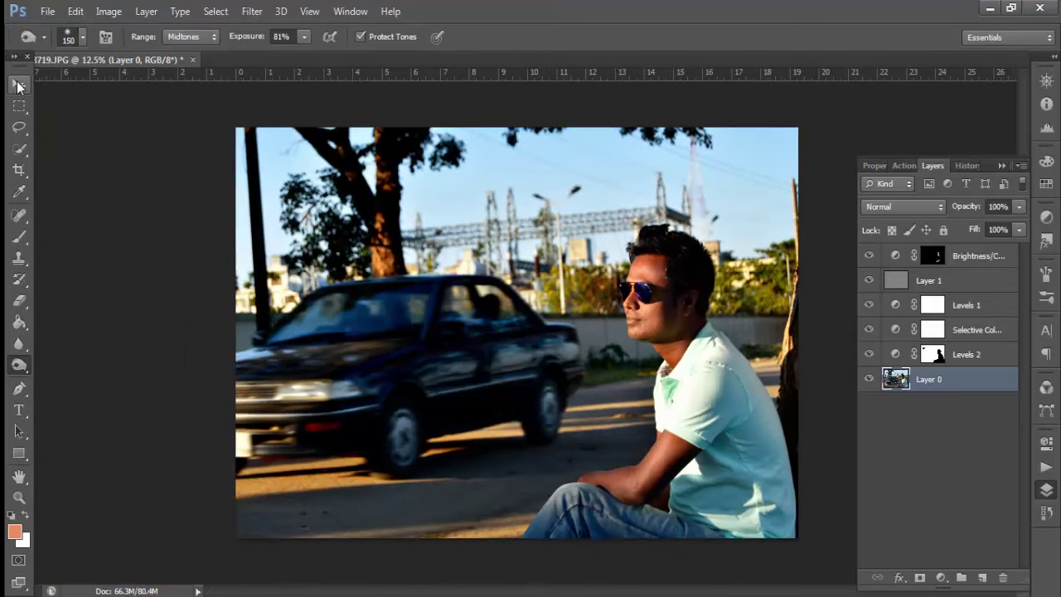
Add a Selective Color layer with Cyans set to Cyan +10 and Black +20
{"action": "left_click", "coordinate": [20, 85]}
{"action": "left_click", "coordinate": [973, 261]}
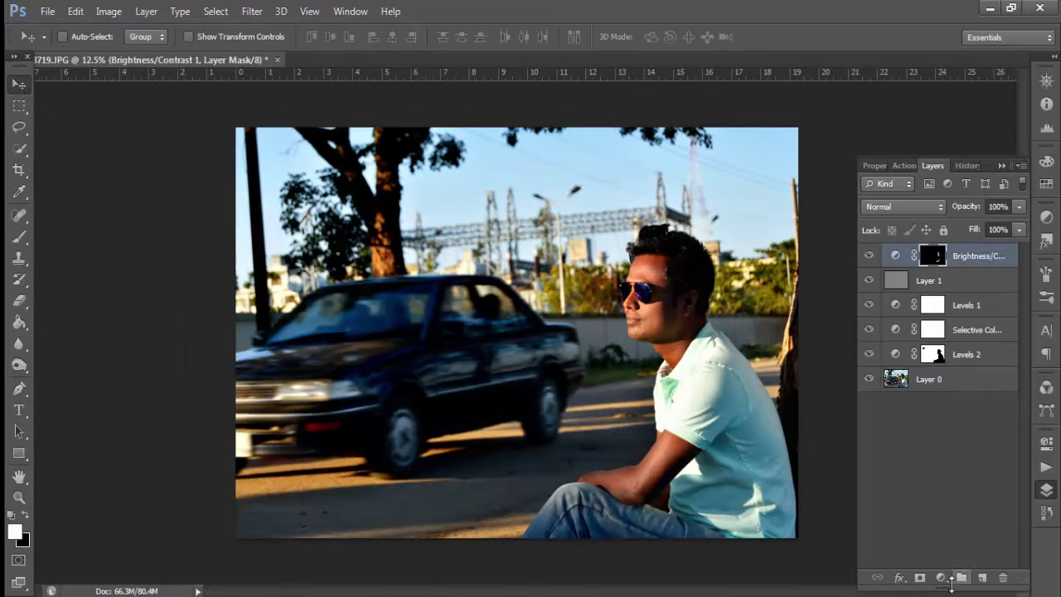
{"action": "left_click", "coordinate": [940, 577]}
{"action": "left_click", "coordinate": [953, 560]}
{"action": "left_click", "coordinate": [952, 237]}
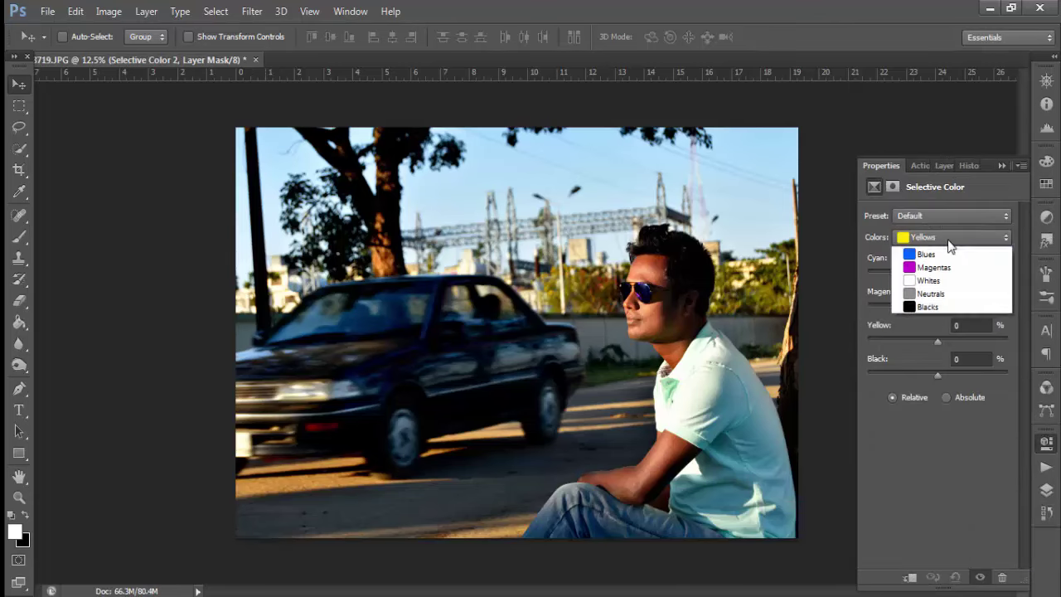
{"action": "left_click", "coordinate": [941, 296]}
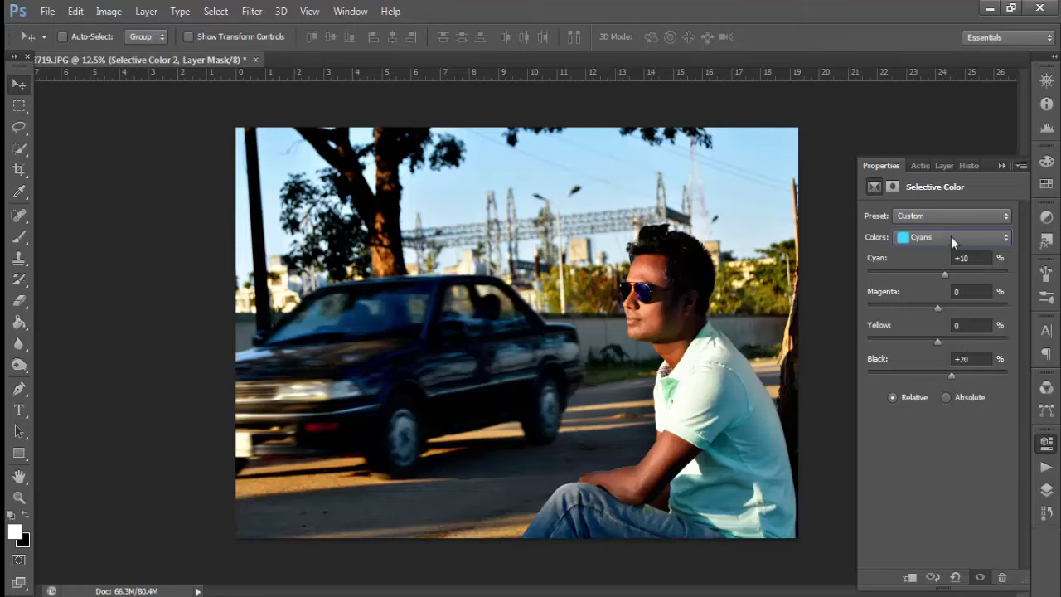
{"action": "left_click", "coordinate": [943, 165]}
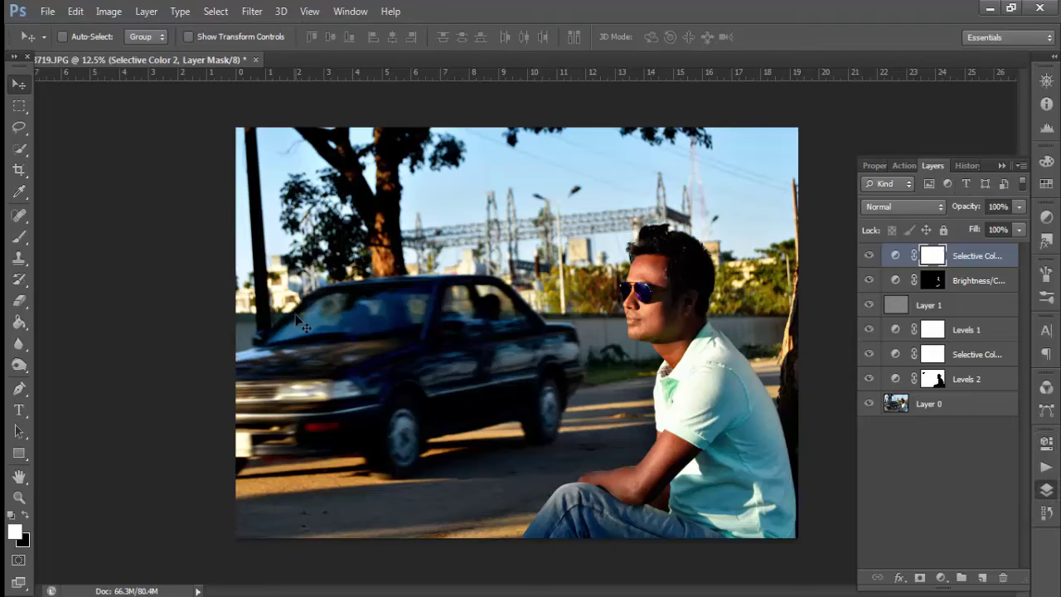
Create Layer 2 and set its fill to Foreground Color
{"action": "left_click", "coordinate": [982, 577]}
{"action": "key", "text": "shift+F5"}
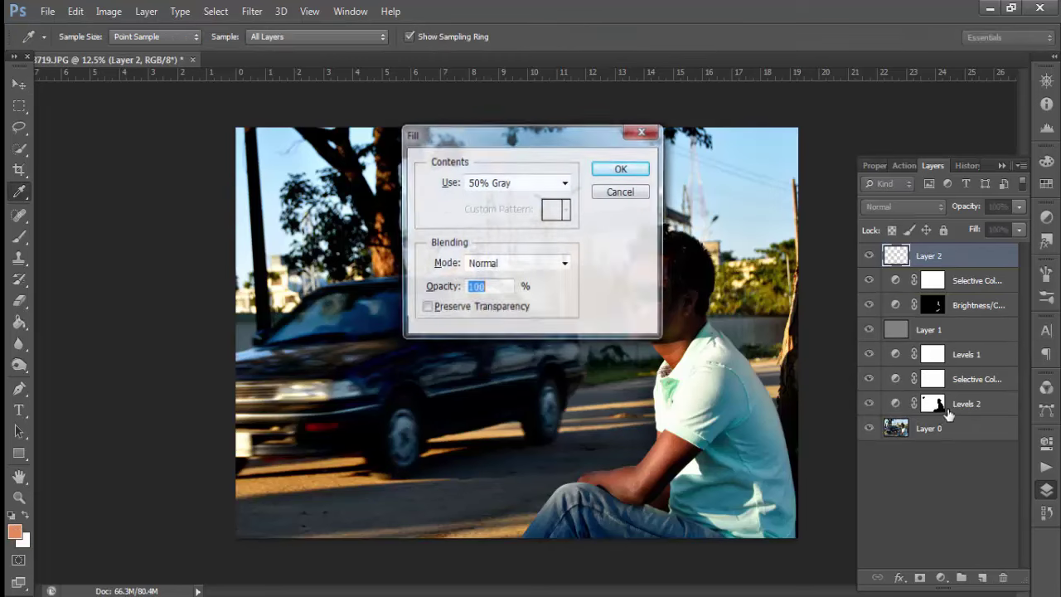
{"action": "left_click", "coordinate": [553, 183]}
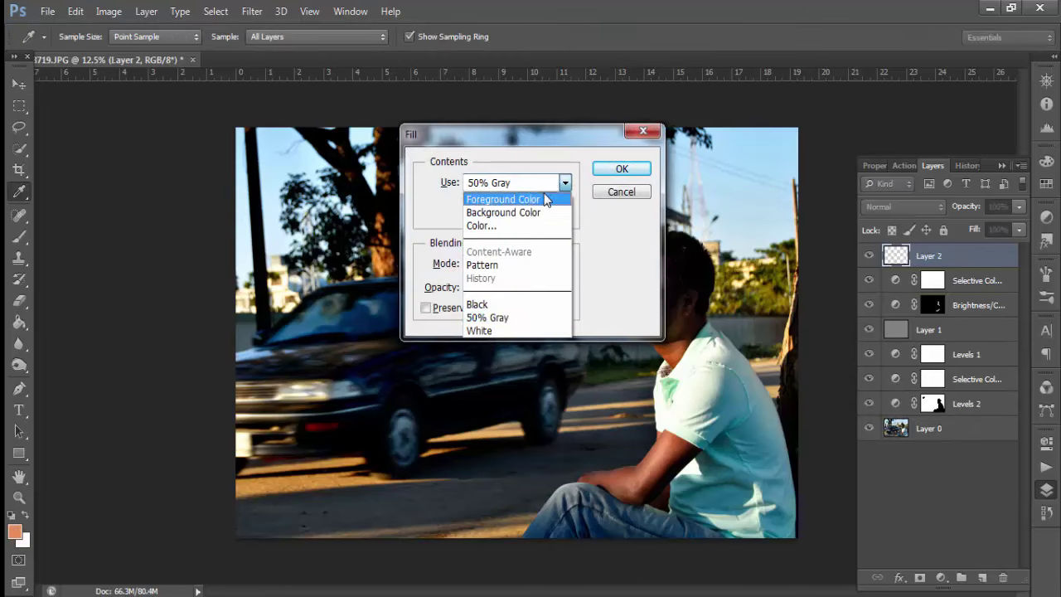